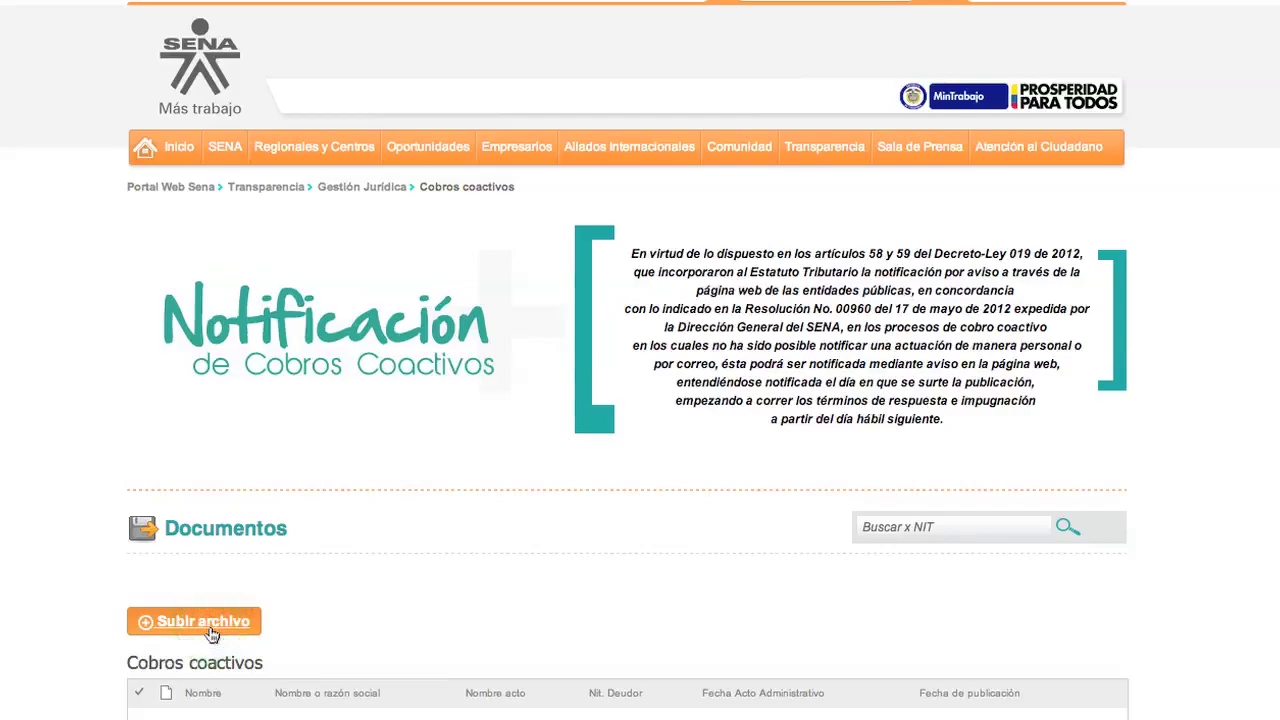
# Step: Start a new document upload, setting the type to Resolución and the document number to 000513, and enter the debtor's ID number
pyautogui.click(205, 622)
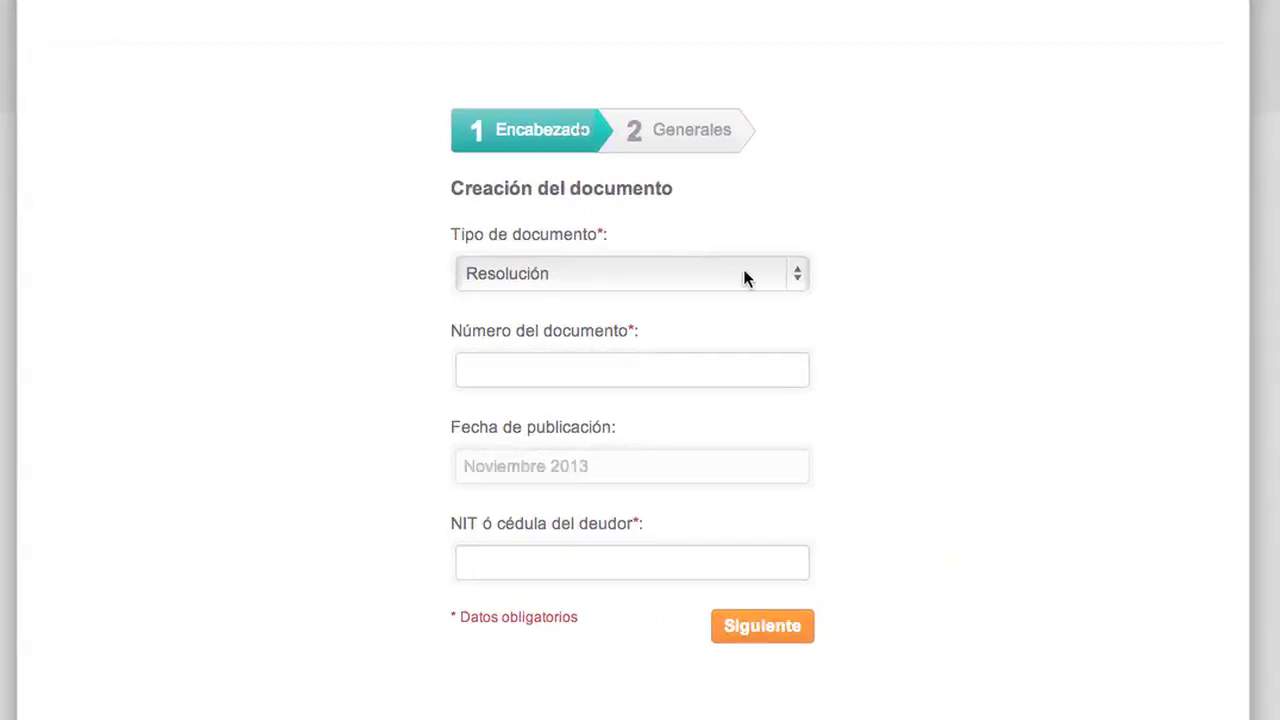
pyautogui.click(802, 270)
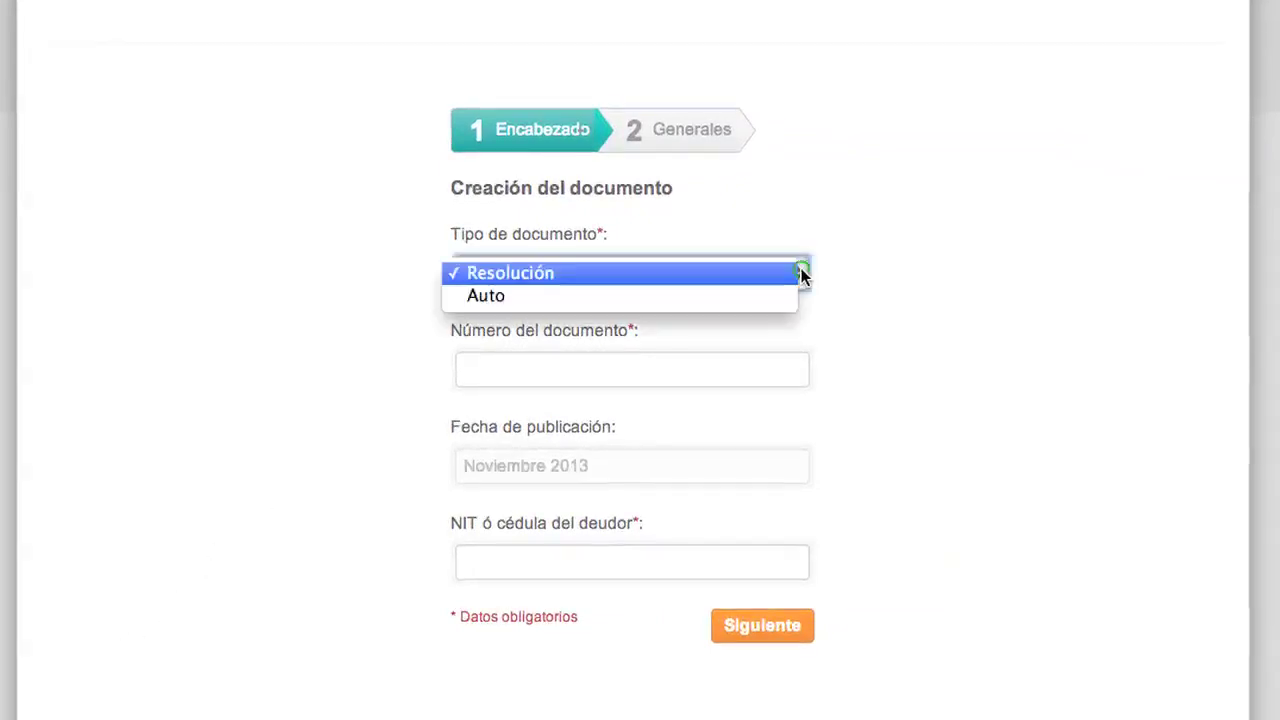
pyautogui.click(721, 272)
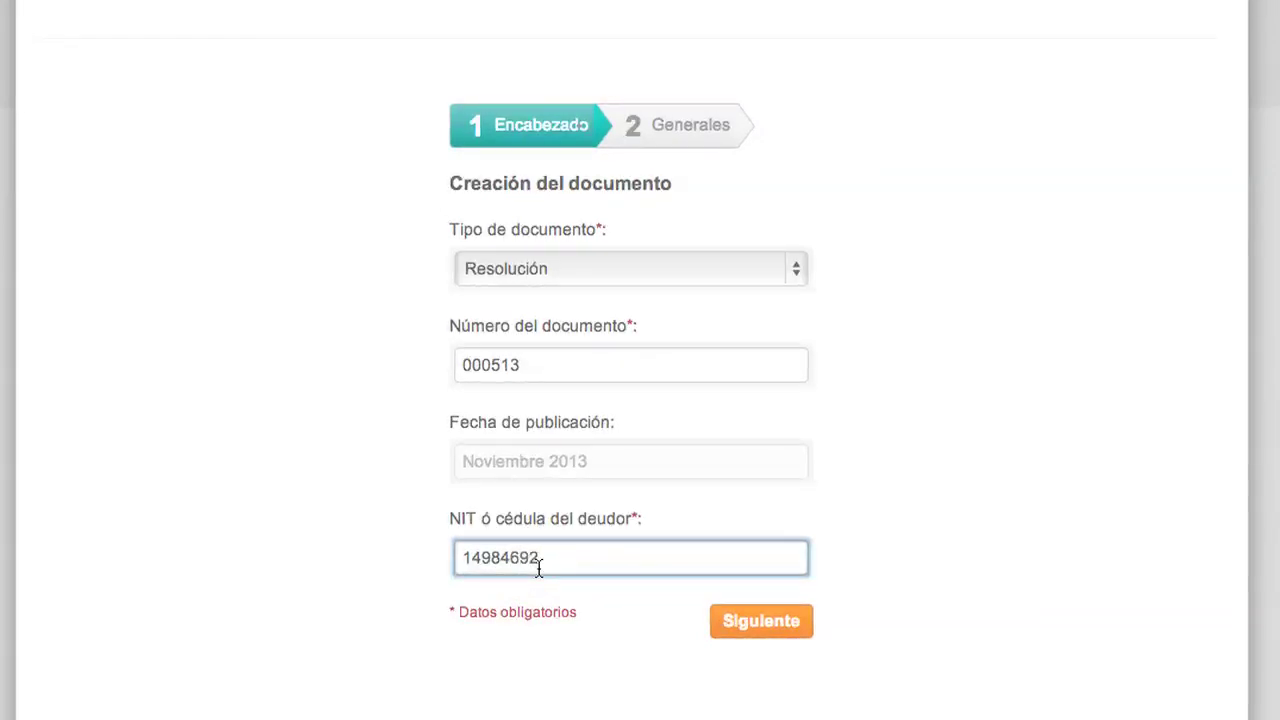
pyautogui.click(727, 624)
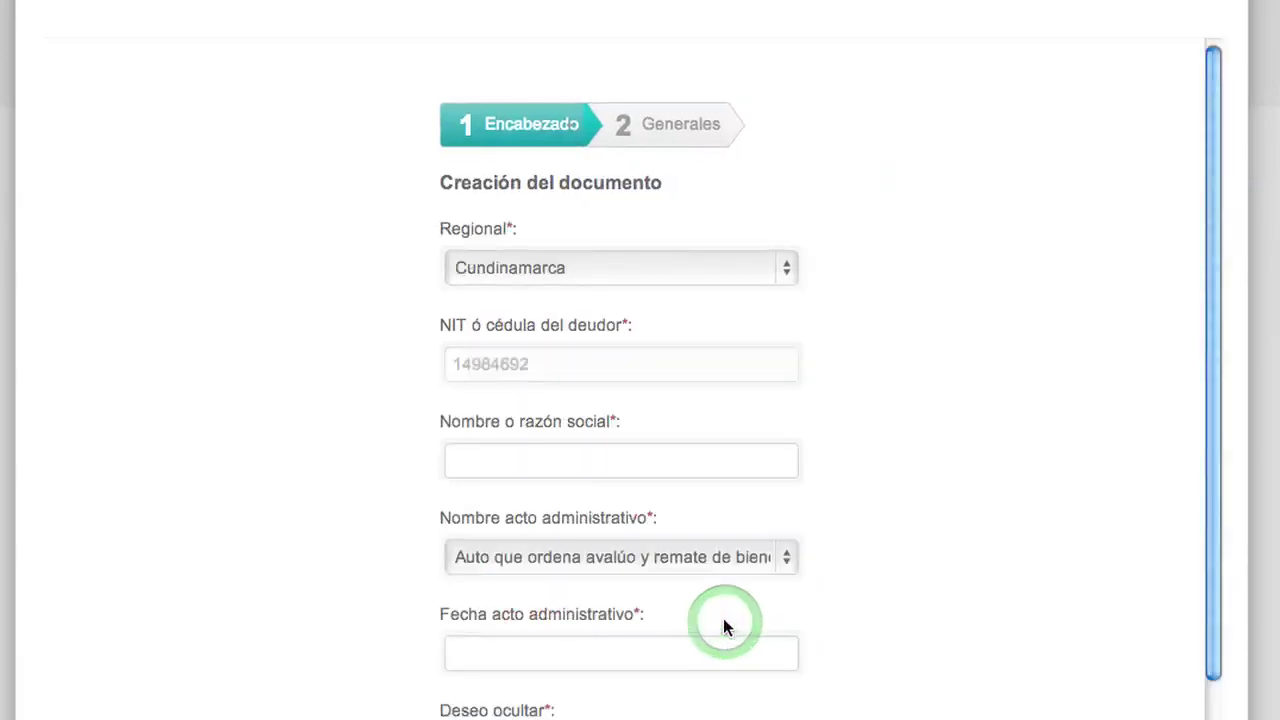
# Step: Choose Cundinamarca as the regional office and enter Tableros y papeles as the debtor's business name
pyautogui.click(791, 254)
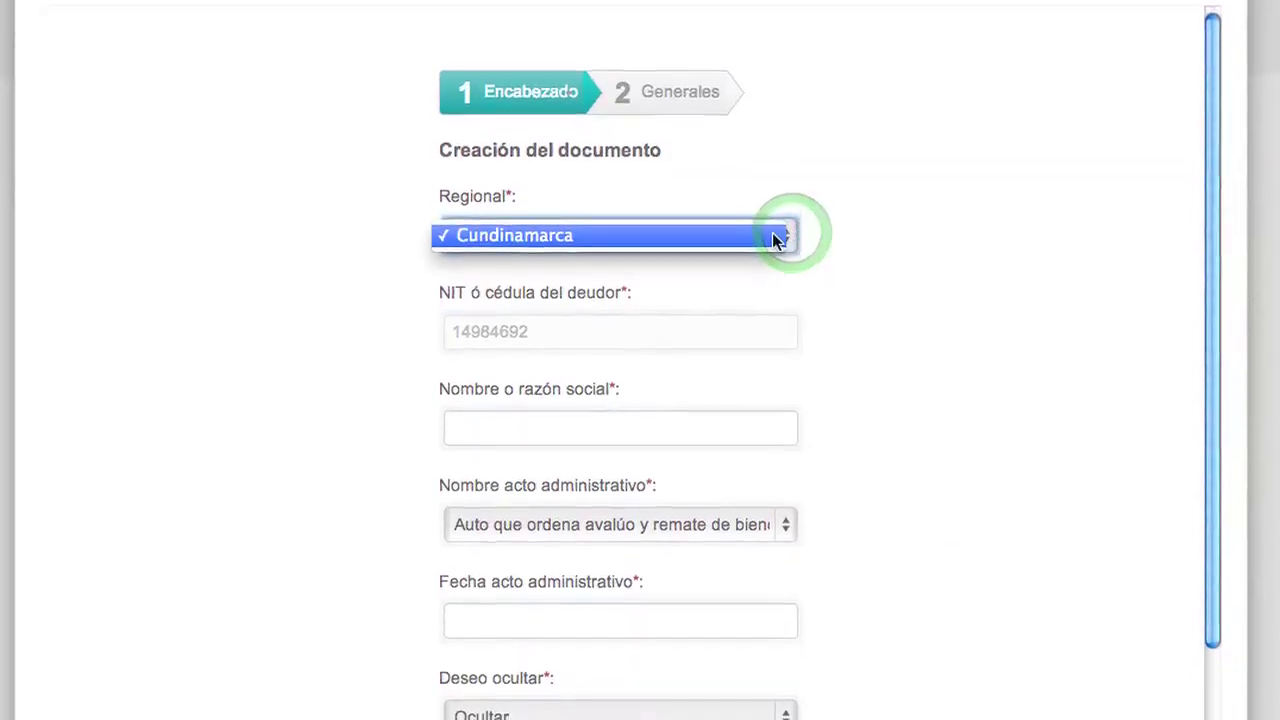
pyautogui.click(725, 230)
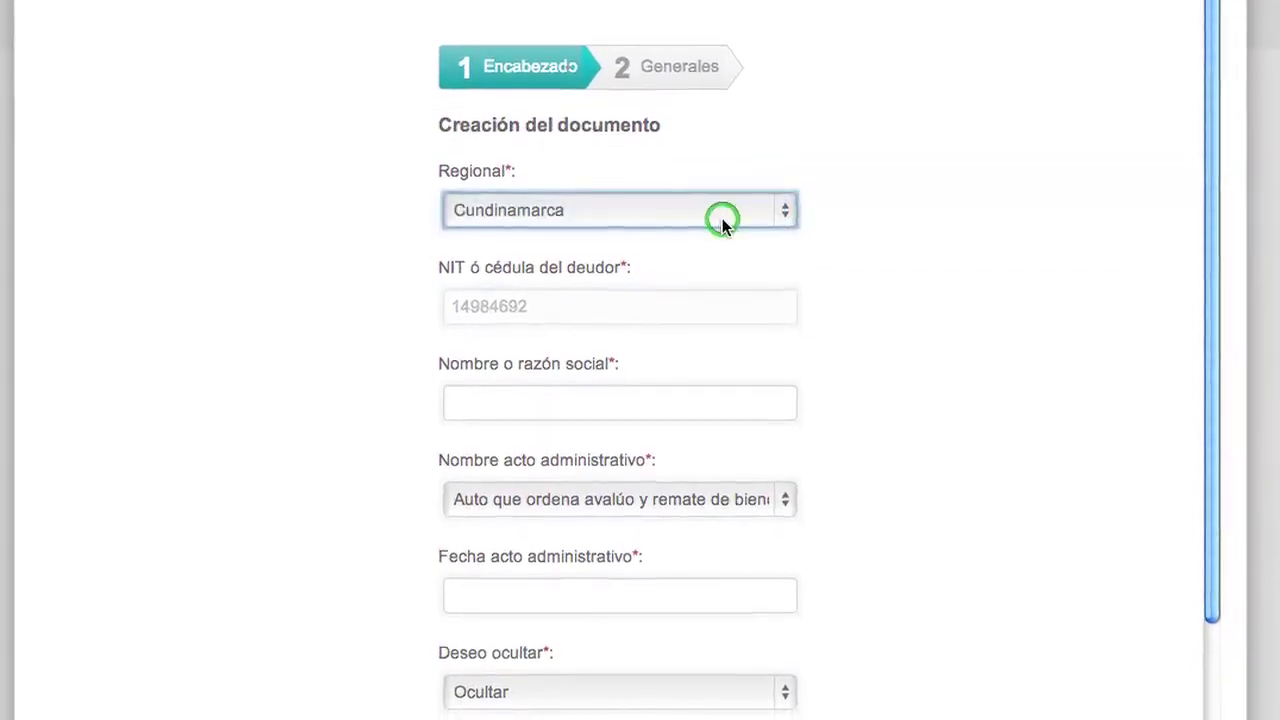
pyautogui.click(575, 370)
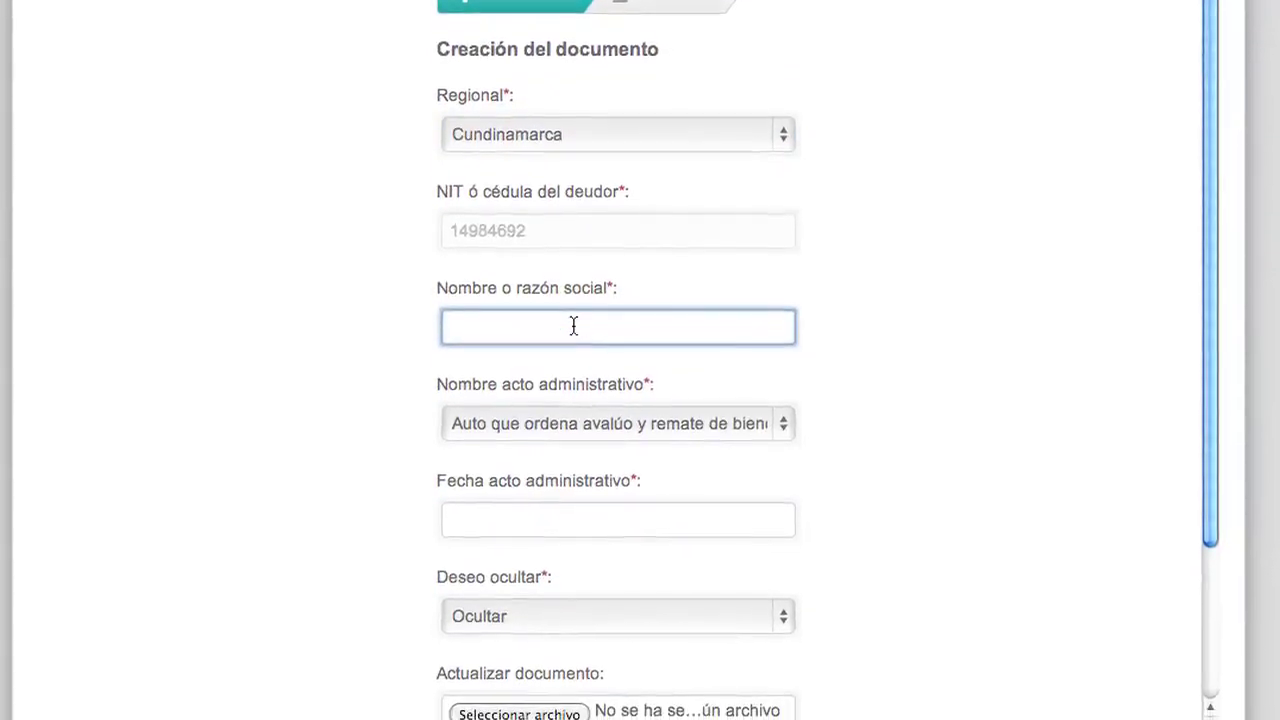
pyautogui.write('Tableros y Papeles')
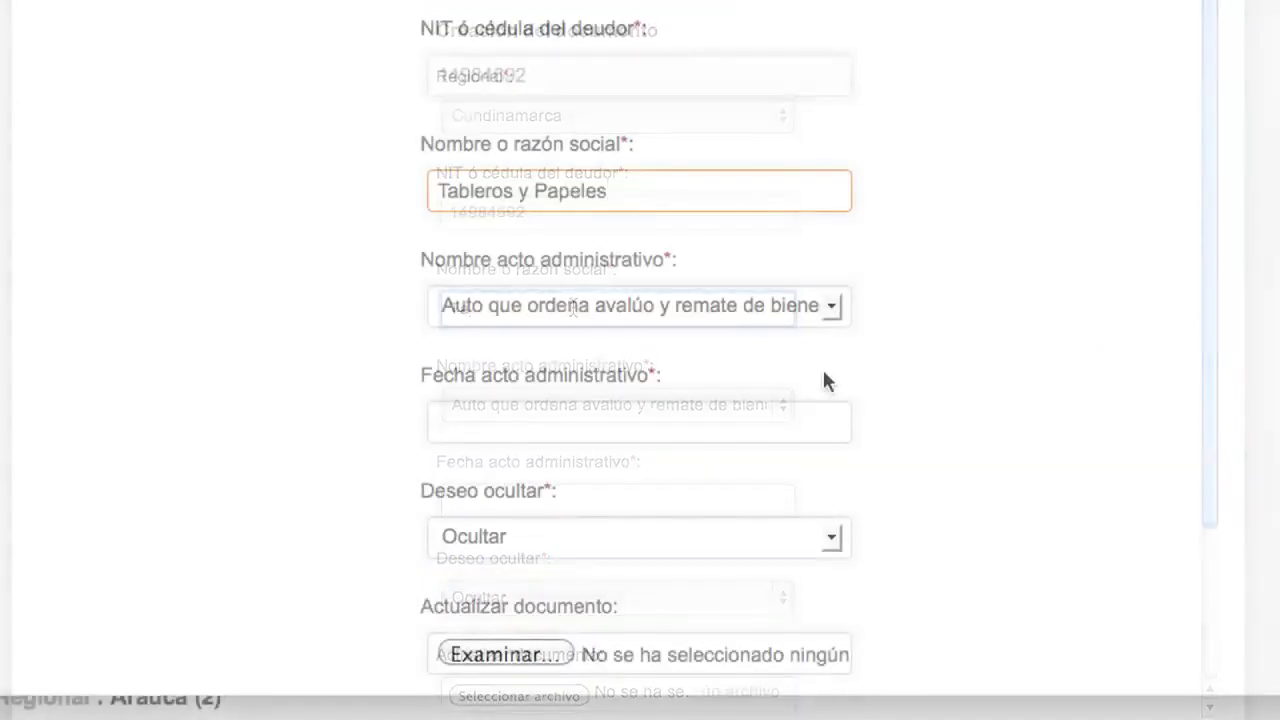
# Step: Keep the administrative act as "Auto que ordena avalúo y remate de bienes" and set its date to 03/05/2012
pyautogui.click(844, 305)
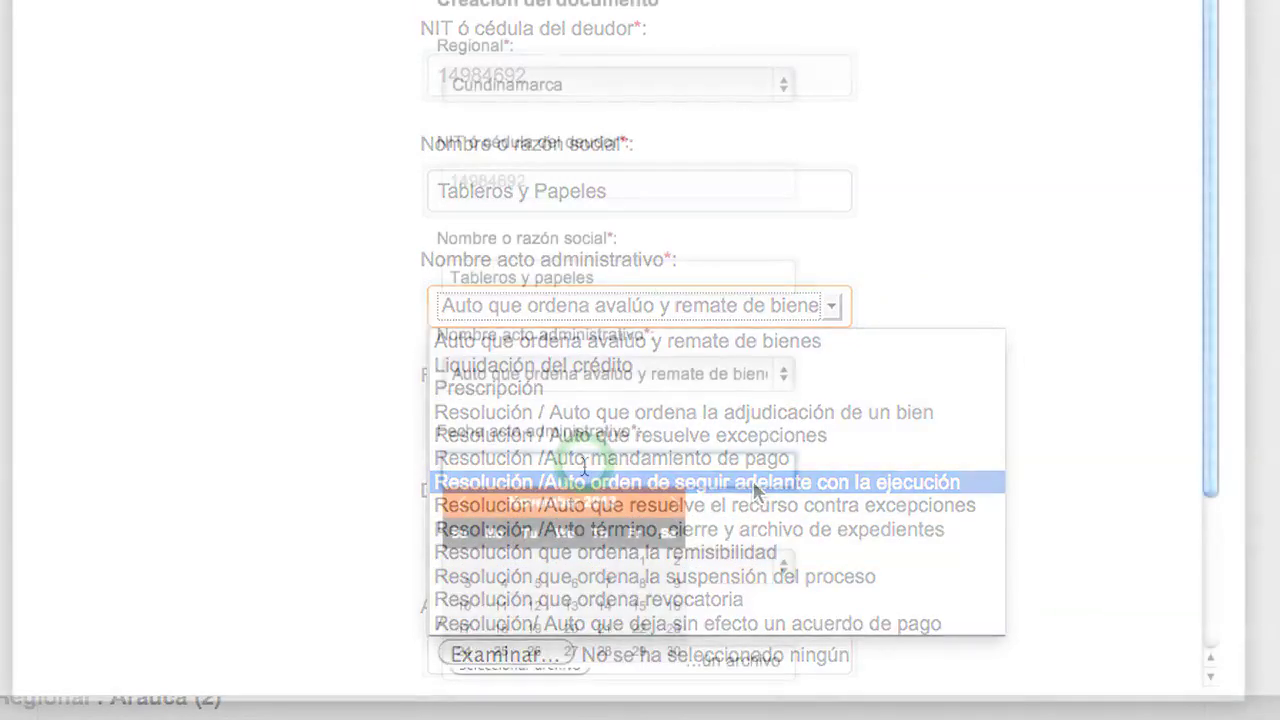
pyautogui.click(585, 463)
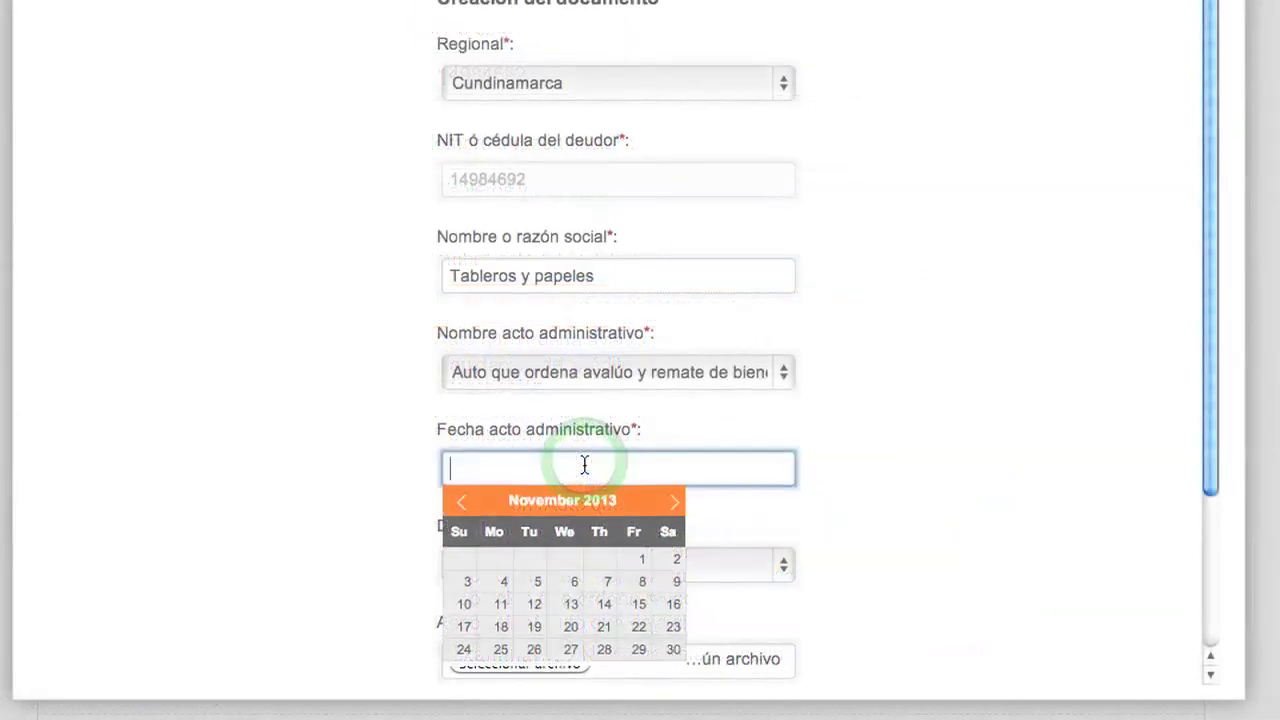
pyautogui.write('03/05')
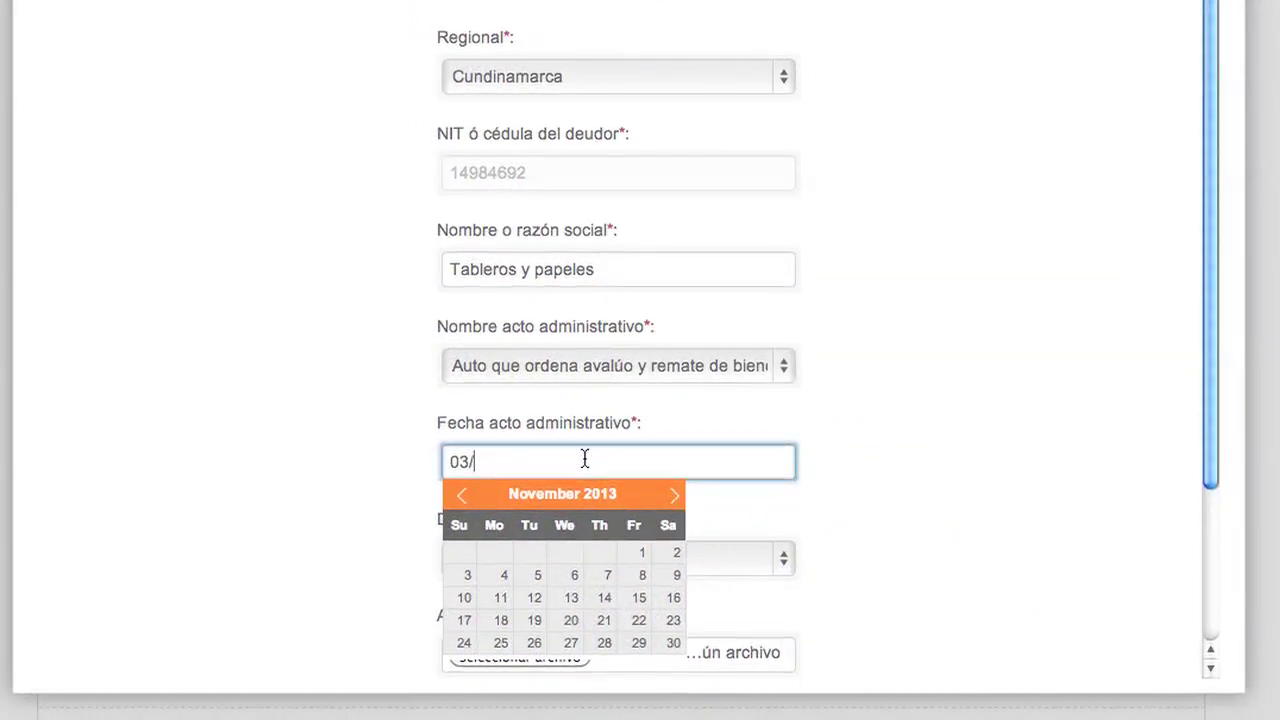
pyautogui.write('/201')
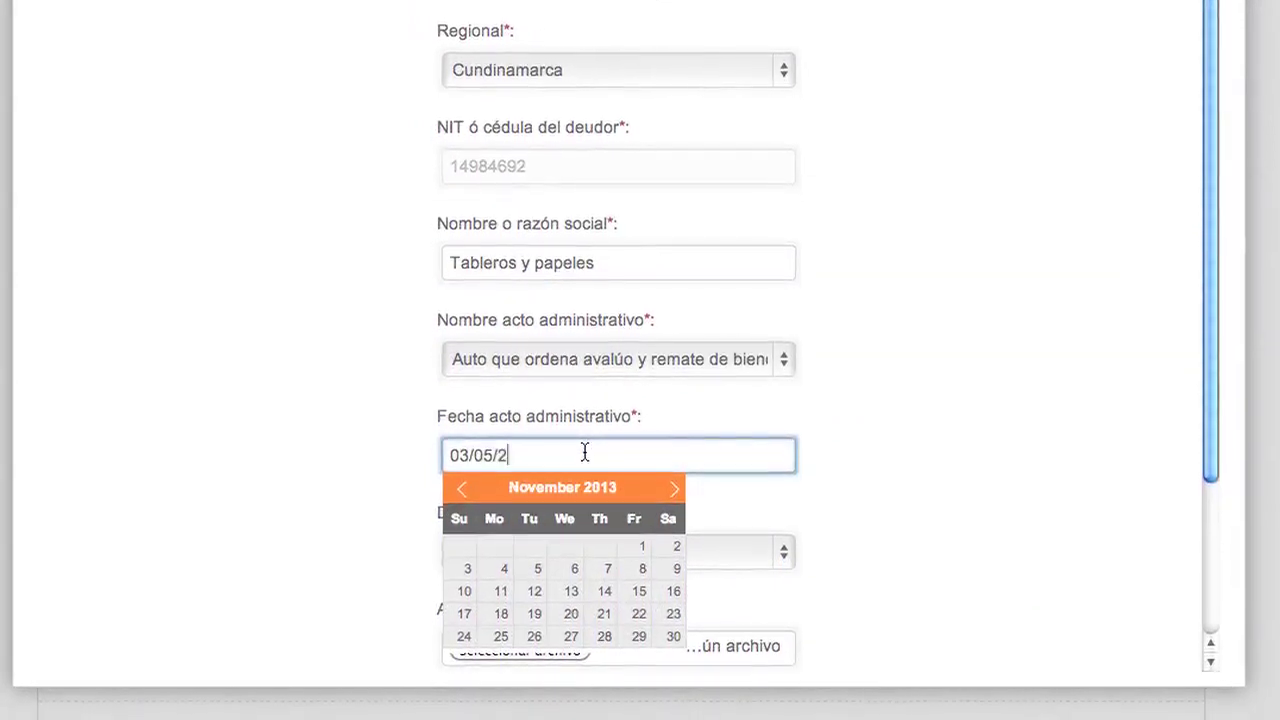
pyautogui.write('2')
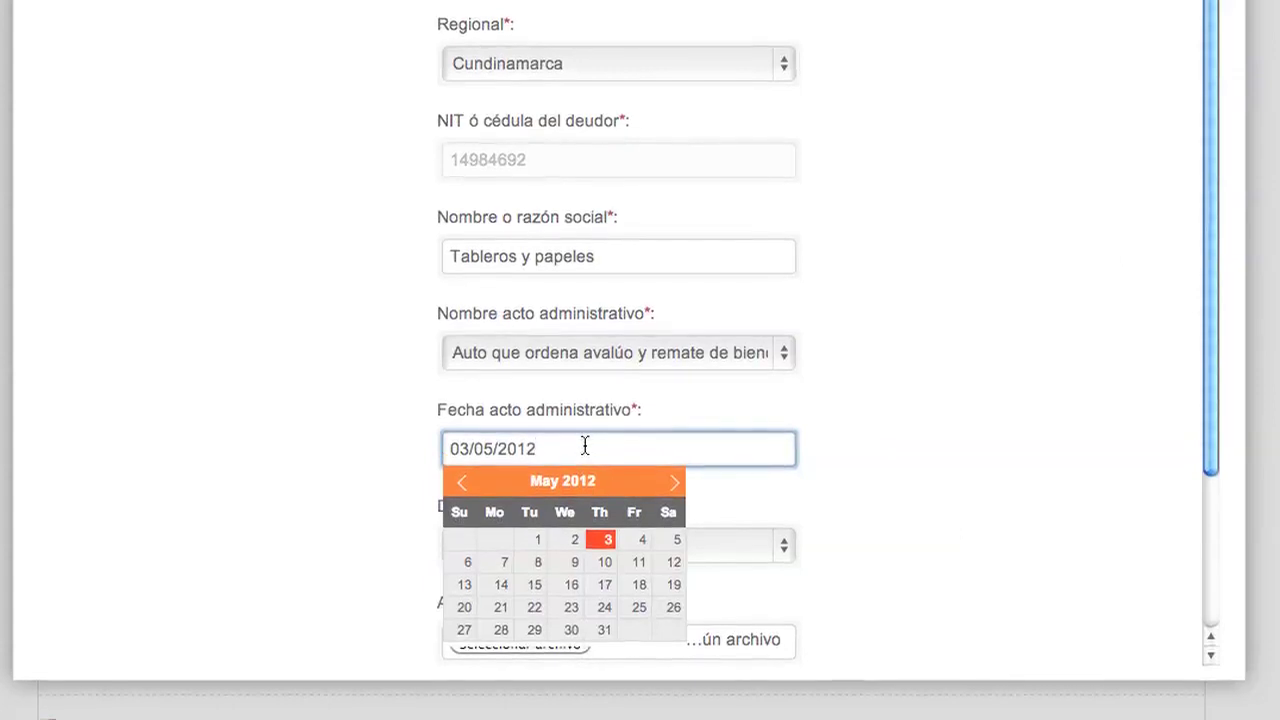
pyautogui.press('Escape')
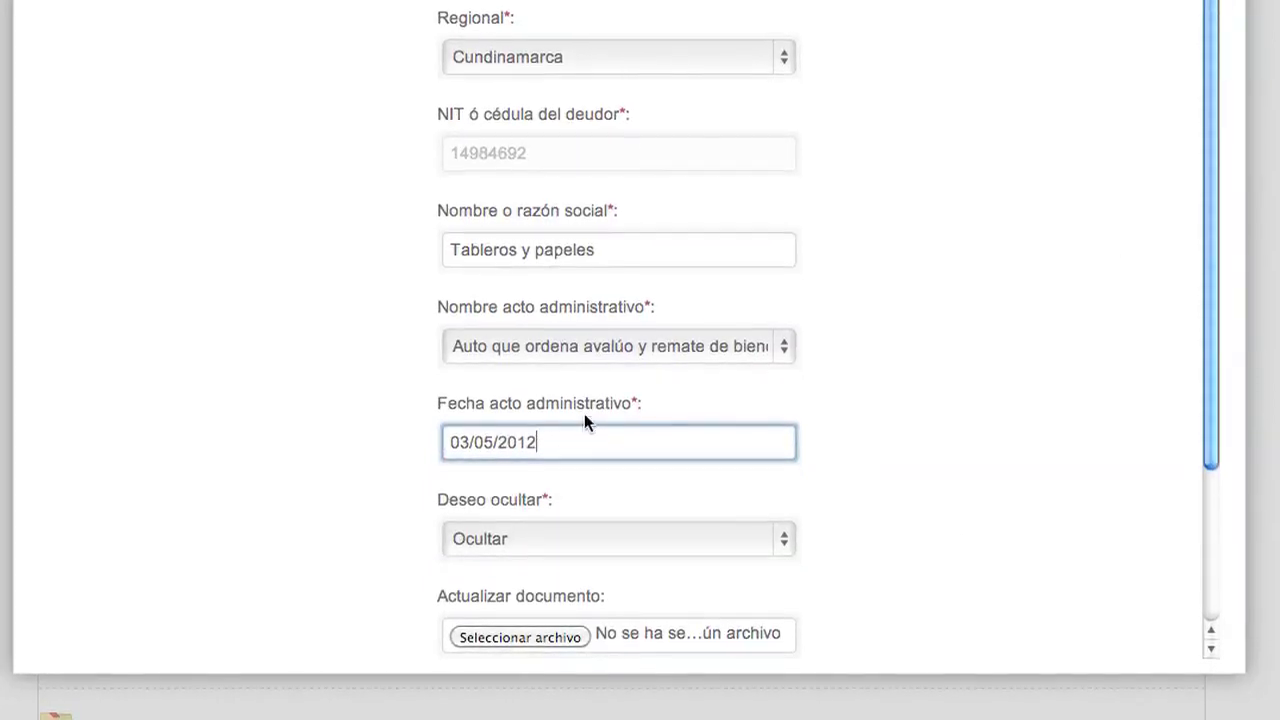
# Step: Set Deseo ocultar to Visible, attach the Tableros y papeles PDF, and upload the document
pyautogui.click(786, 538)
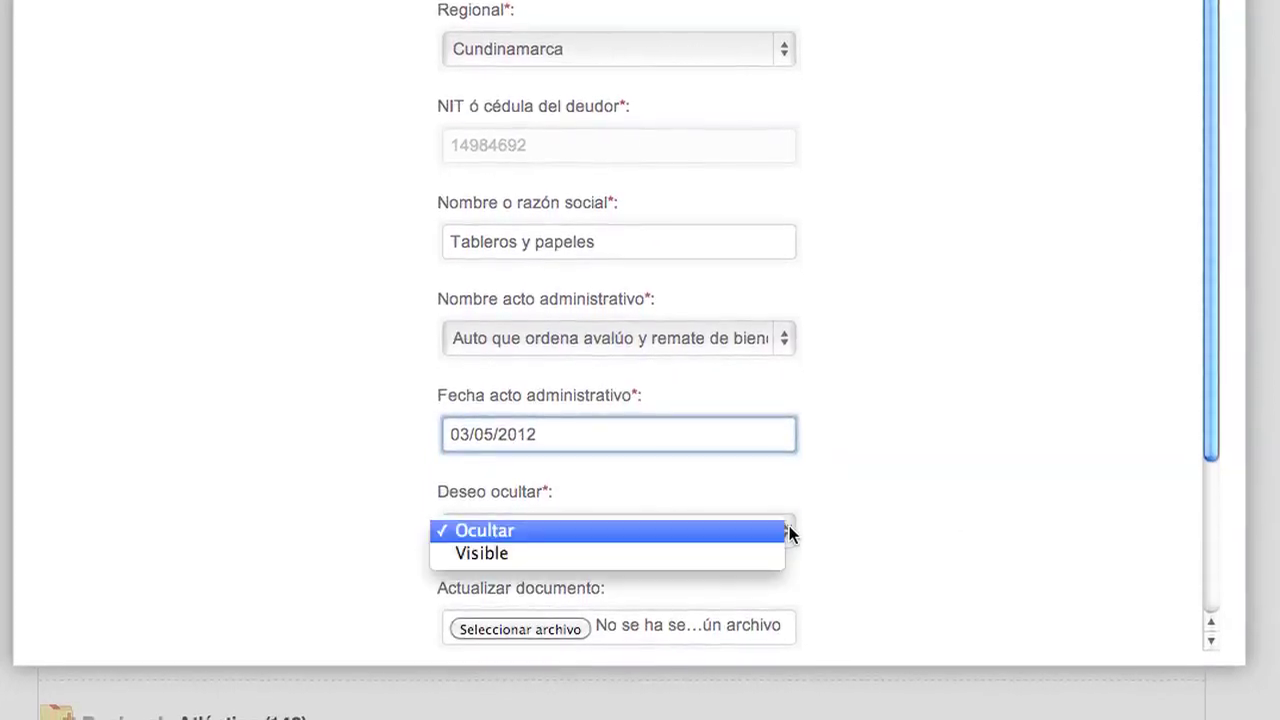
pyautogui.click(650, 552)
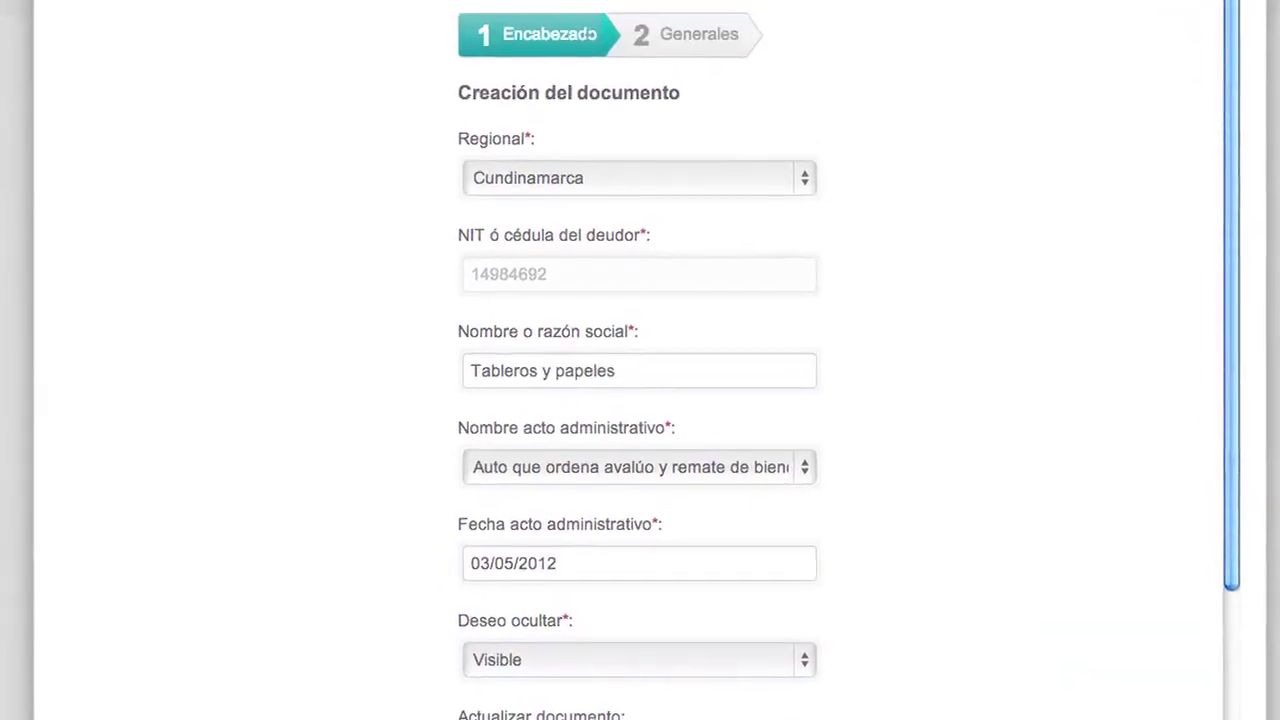
pyautogui.click(564, 618)
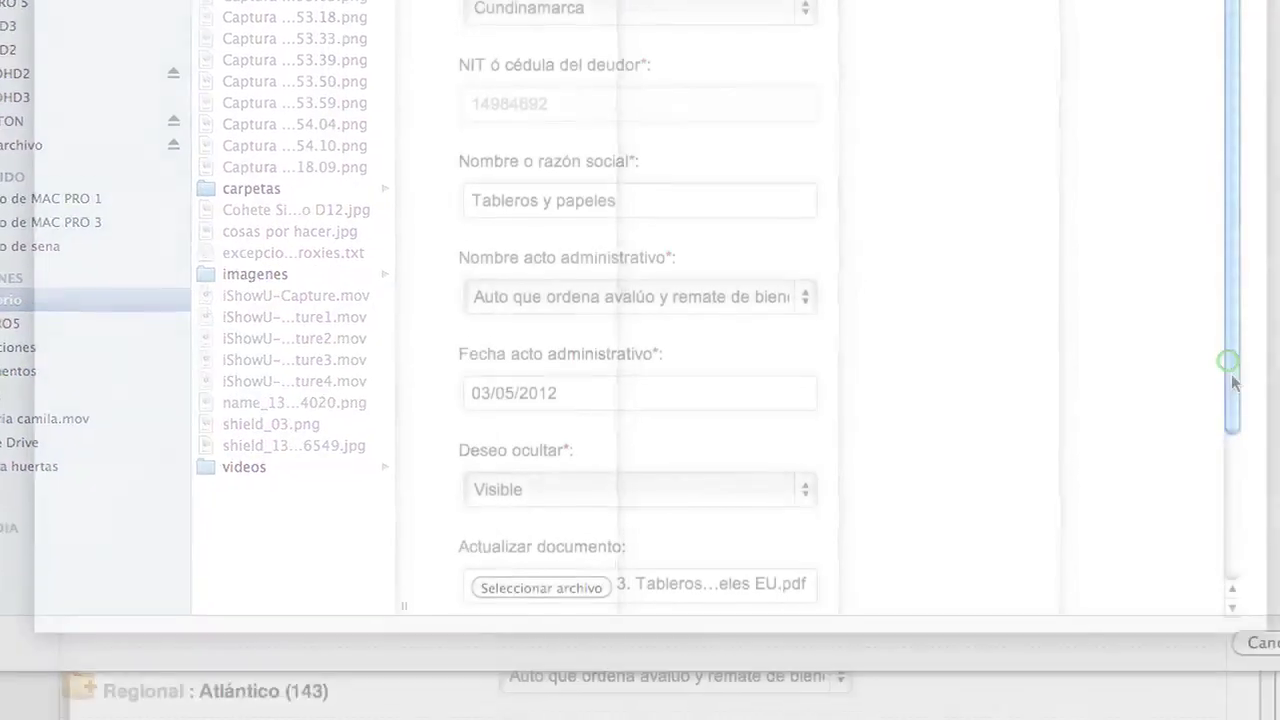
pyautogui.moveTo(1236, 425); pyautogui.dragTo(1245, 493)
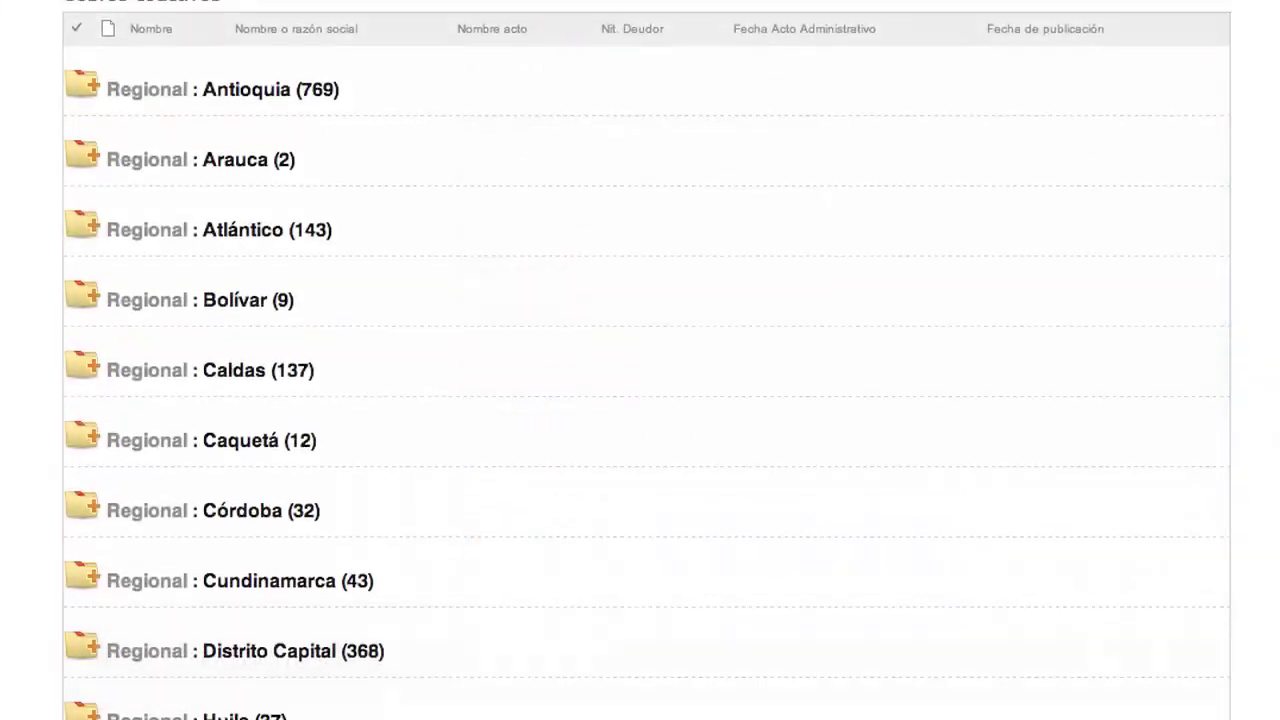
# Step: Expand the Cundinamarca regional folder and its Noviembre 2013 group in the Cobros coactivos list
pyautogui.scroll(-3, 640, 360)
pyautogui.scroll(-1, 640, 360)
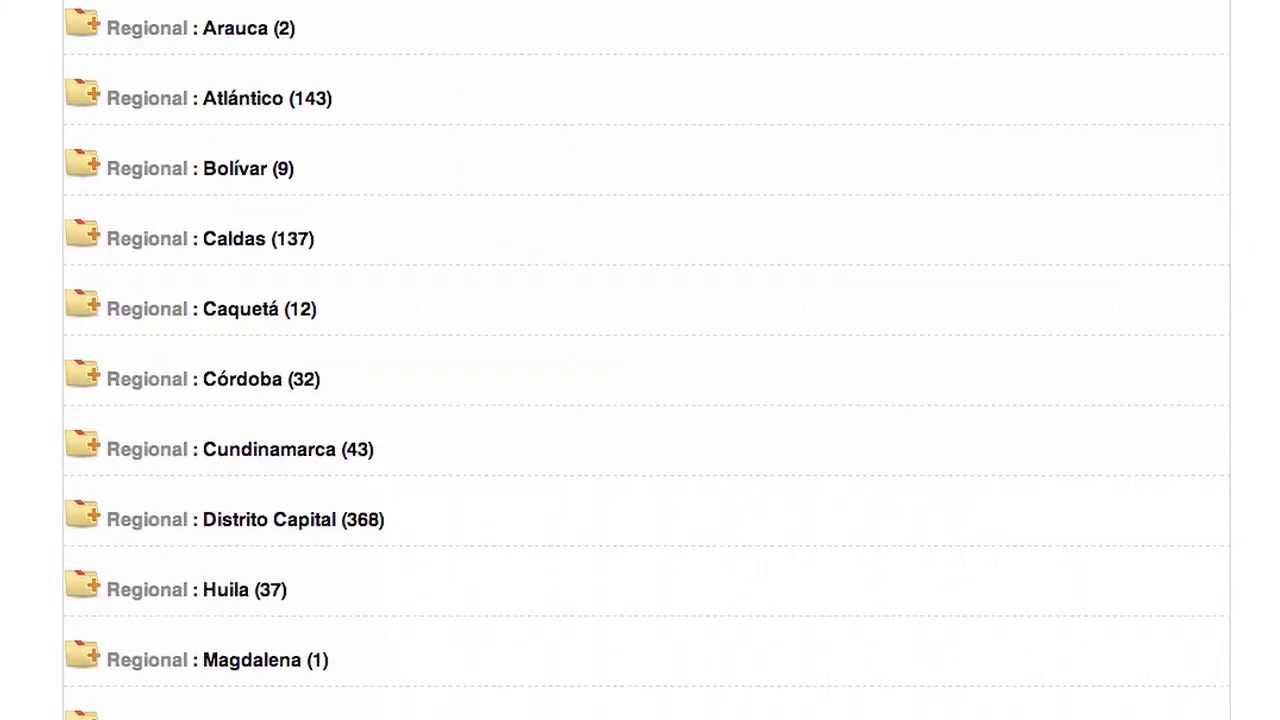
pyautogui.click(93, 446)
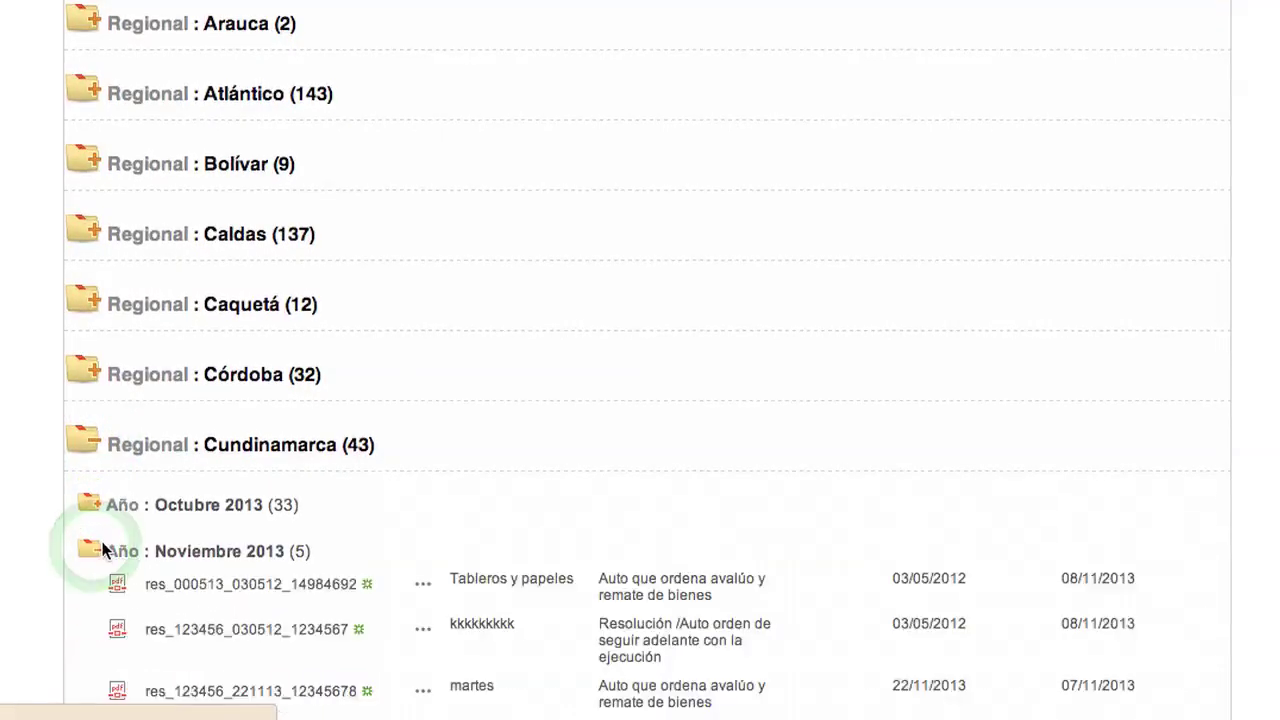
# Step: Edit the Tableros y papeles document, changing the last digit of the debtor's ID number to 3, and submit the change
pyautogui.moveTo(568, 708)
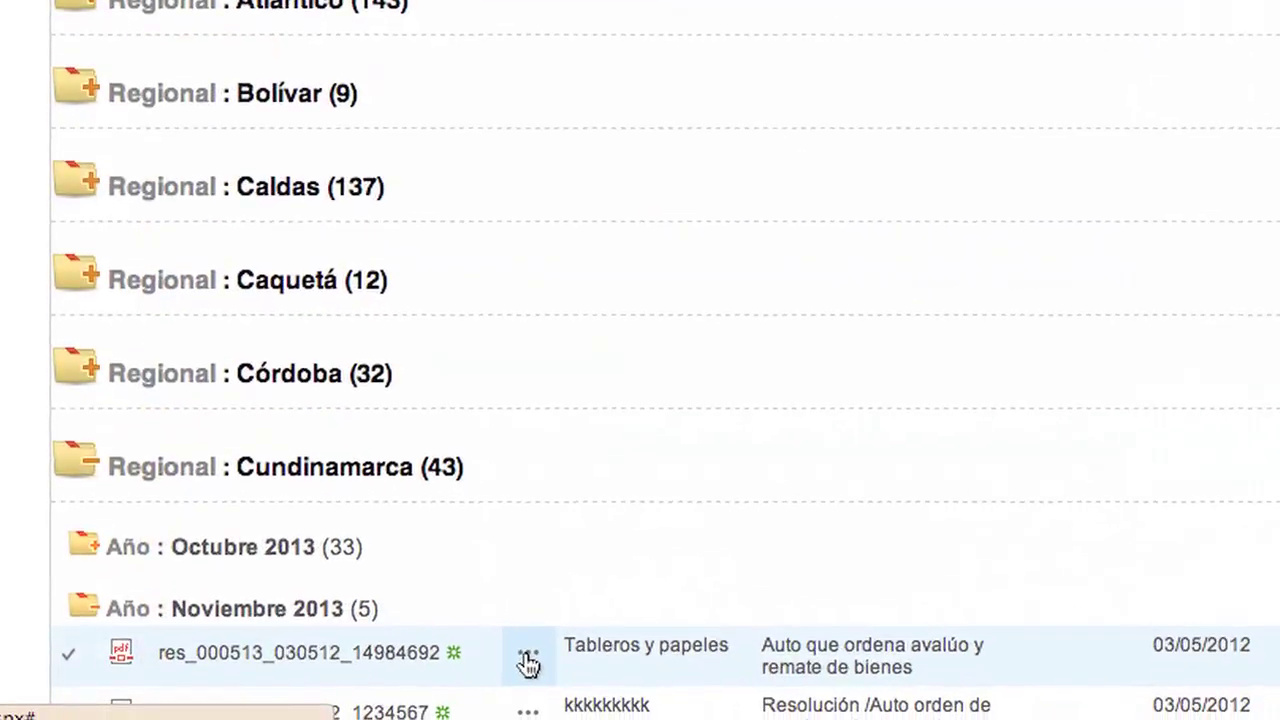
pyautogui.click(528, 662)
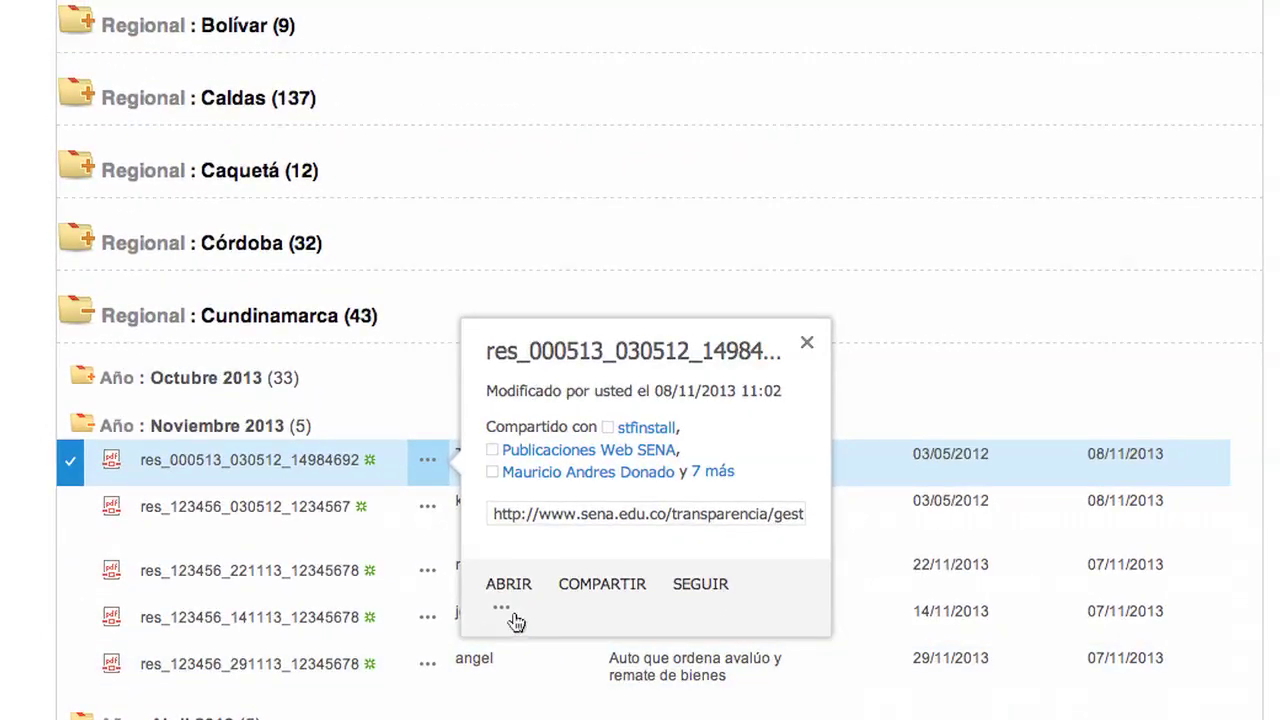
pyautogui.click(502, 609)
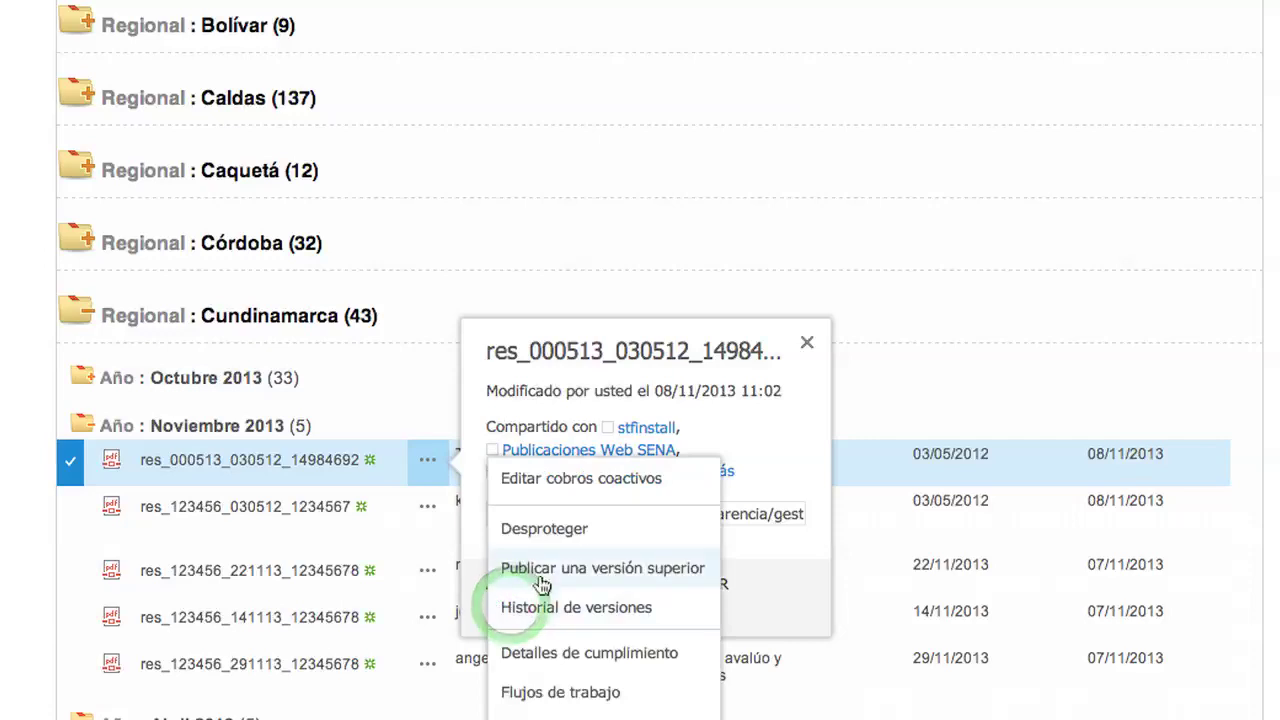
pyautogui.click(565, 480)
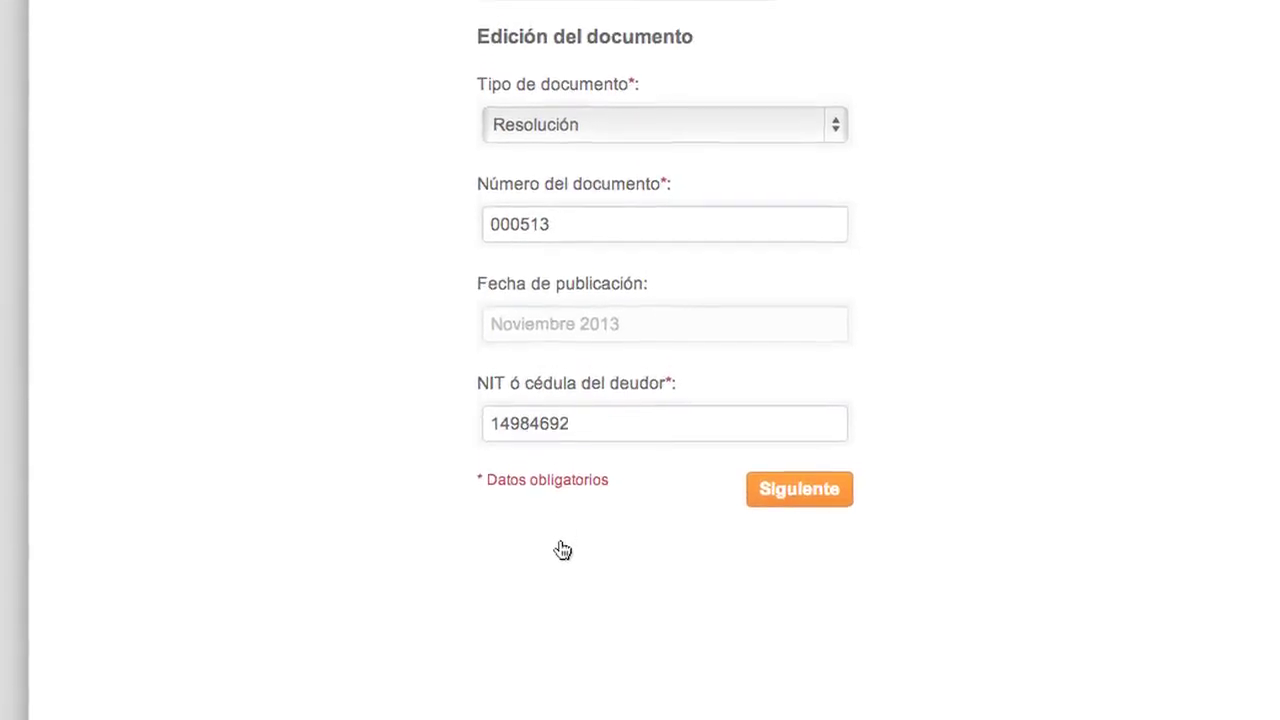
pyautogui.click(625, 448)
pyautogui.click(612, 519)
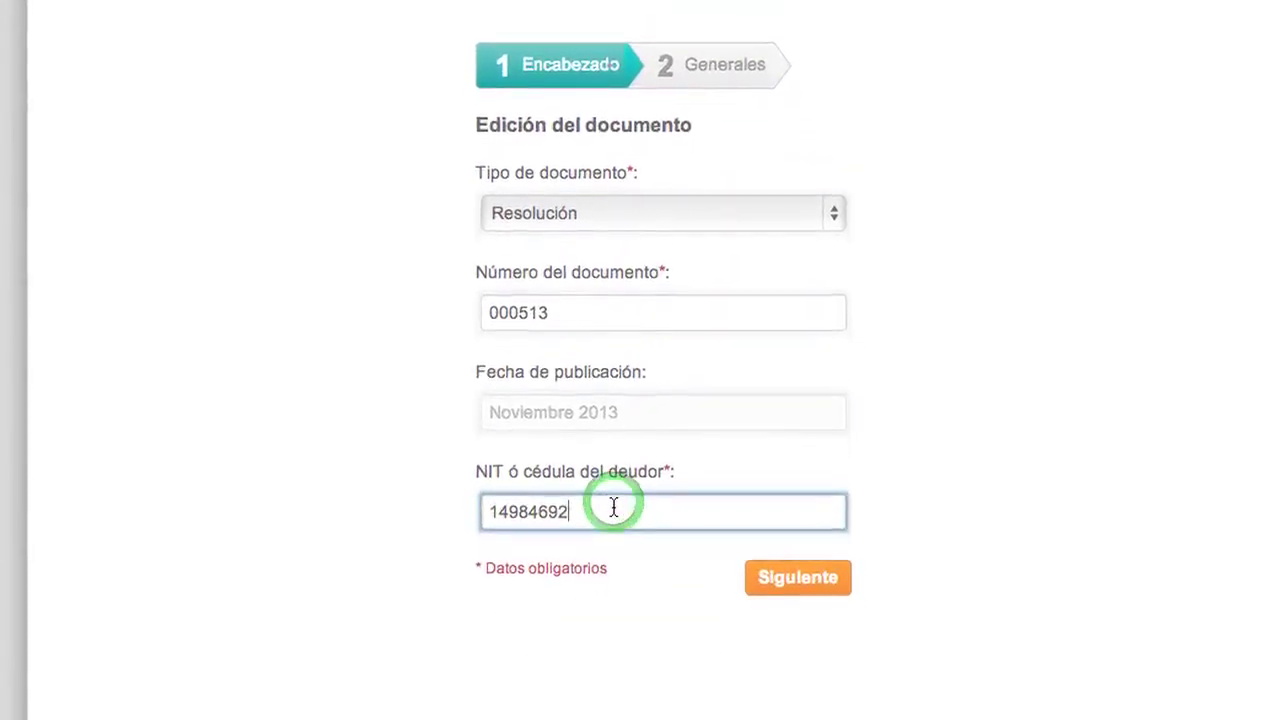
pyautogui.press('BackSpace')
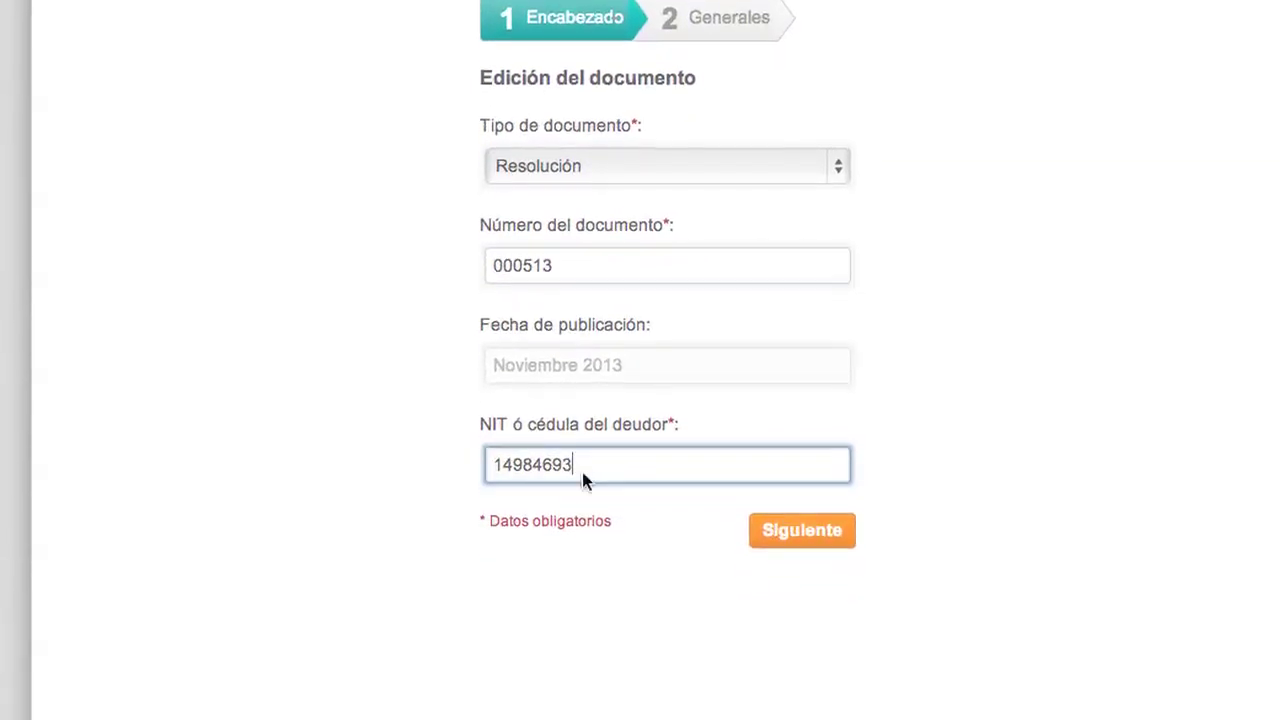
pyautogui.click(766, 518)
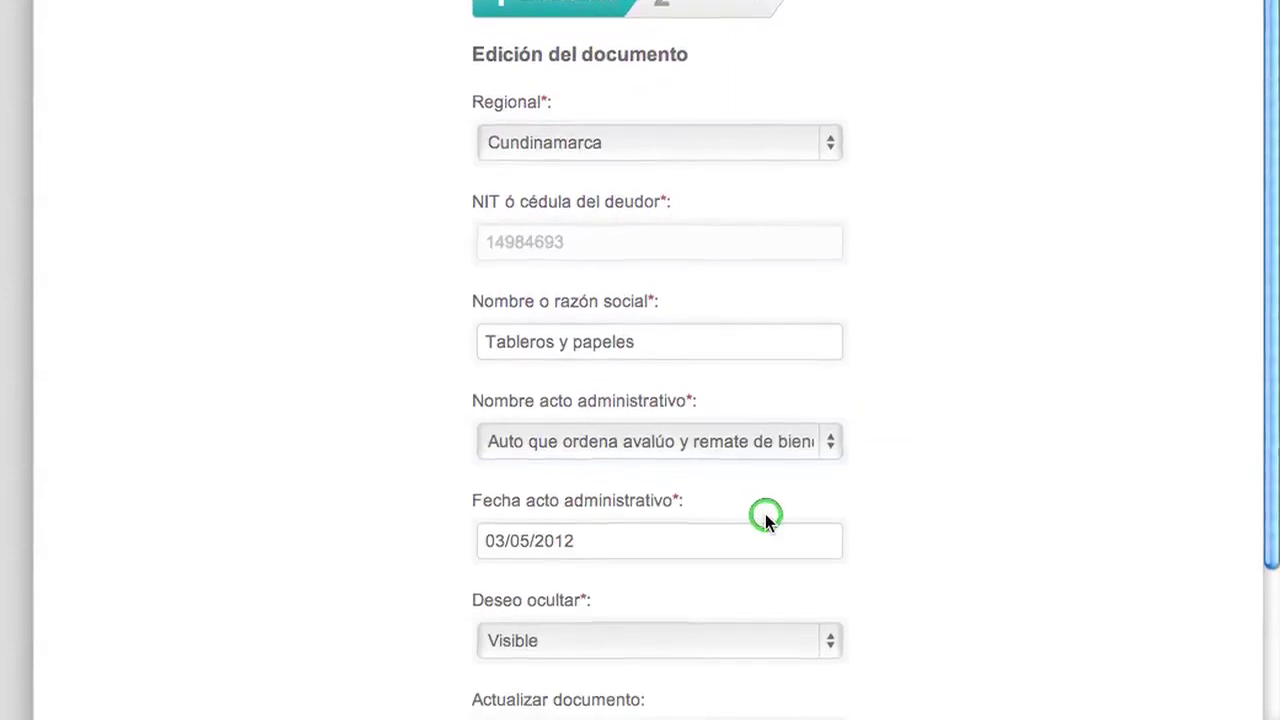
pyautogui.click(1268, 363)
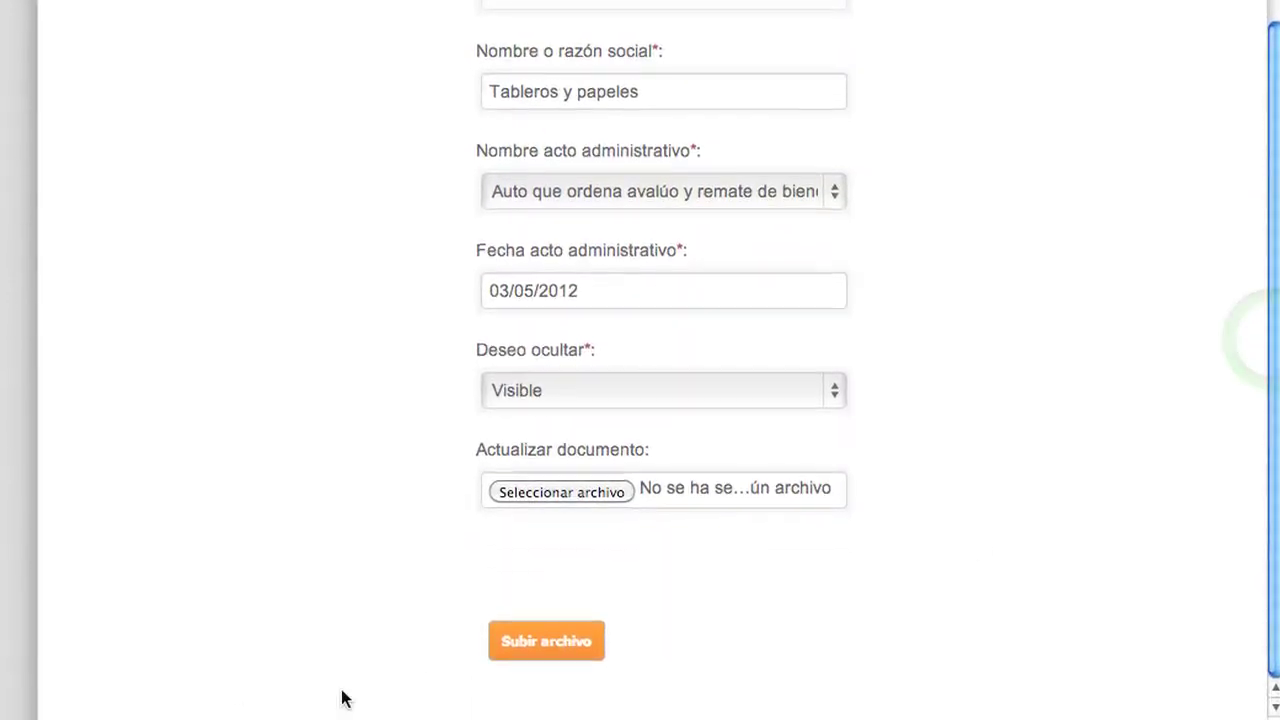
pyautogui.click(529, 640)
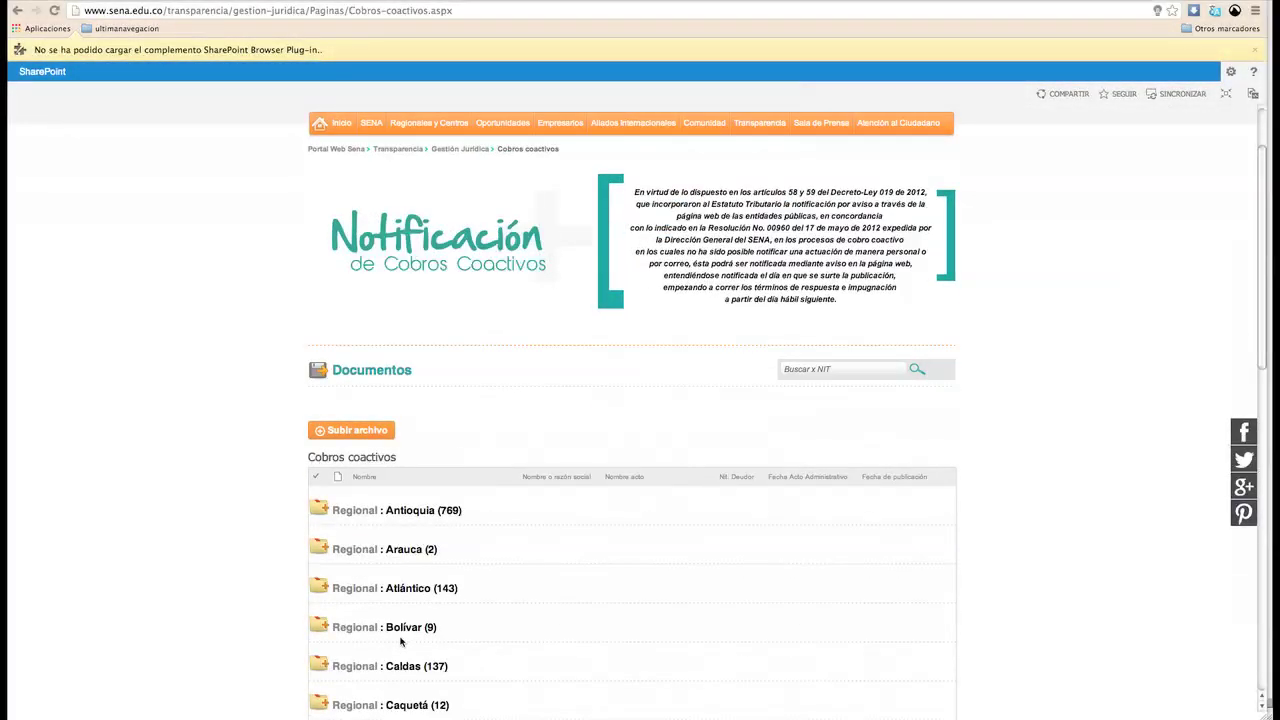
# Step: Edit the Tableros y papeles document under Cundinamarca, Noviembre 2013, and set Deseo ocultar to Ocultar
pyautogui.scroll(-2, 400, 641)
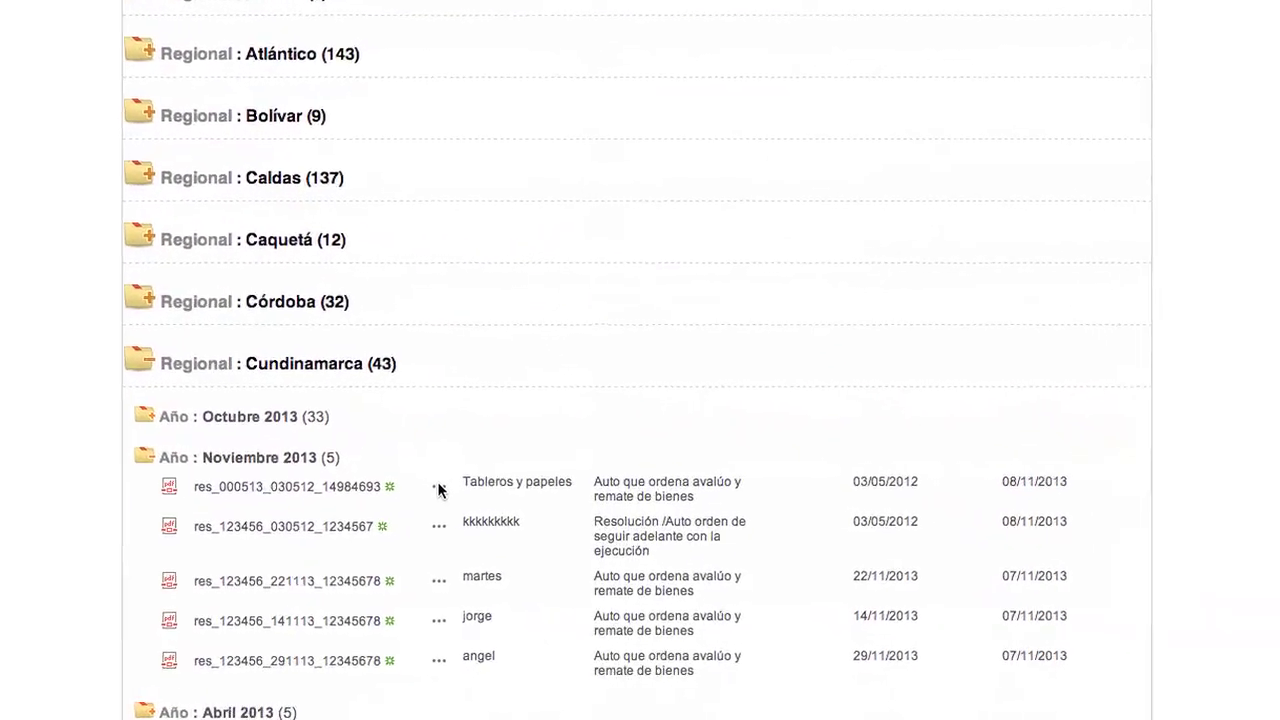
pyautogui.click(452, 504)
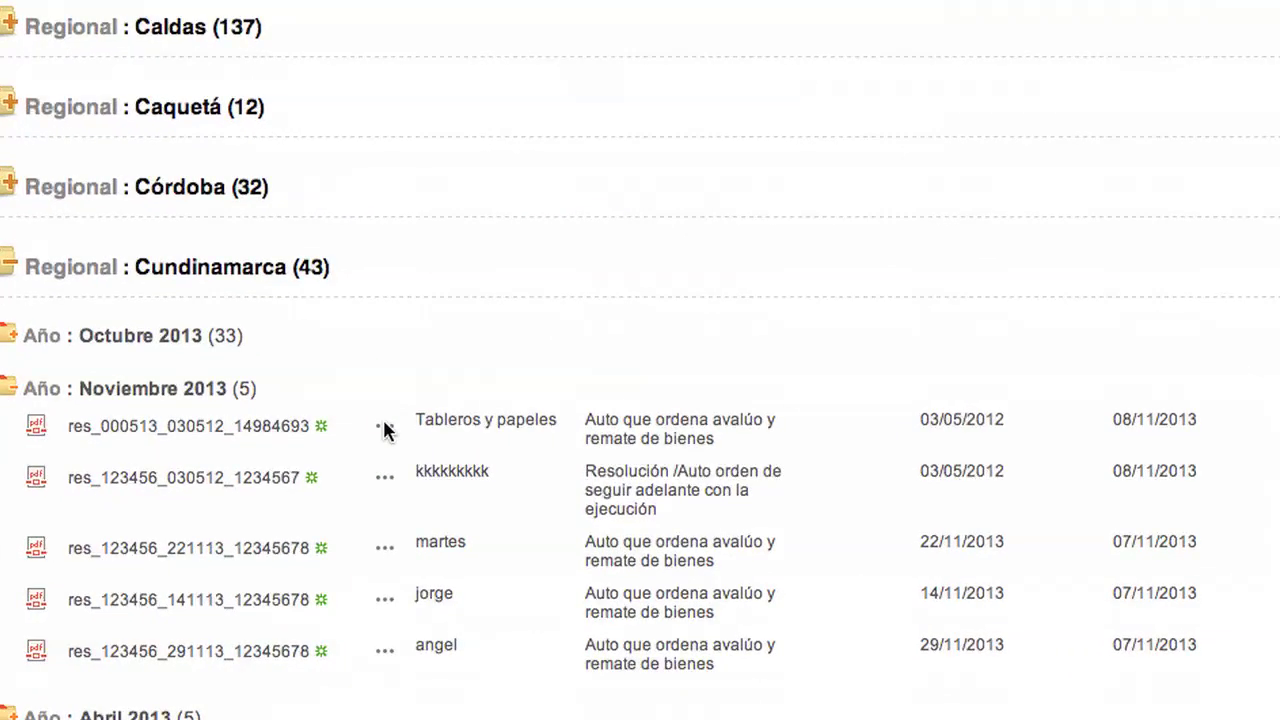
pyautogui.click(384, 432)
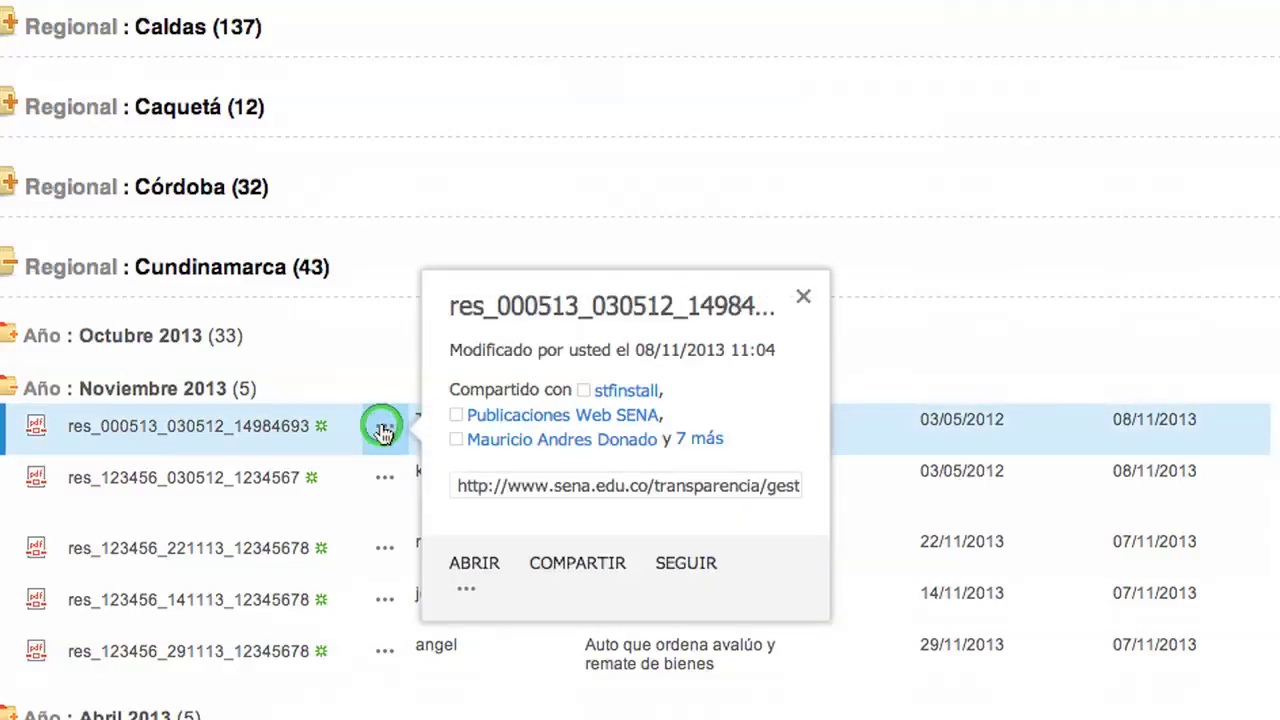
pyautogui.click(474, 590)
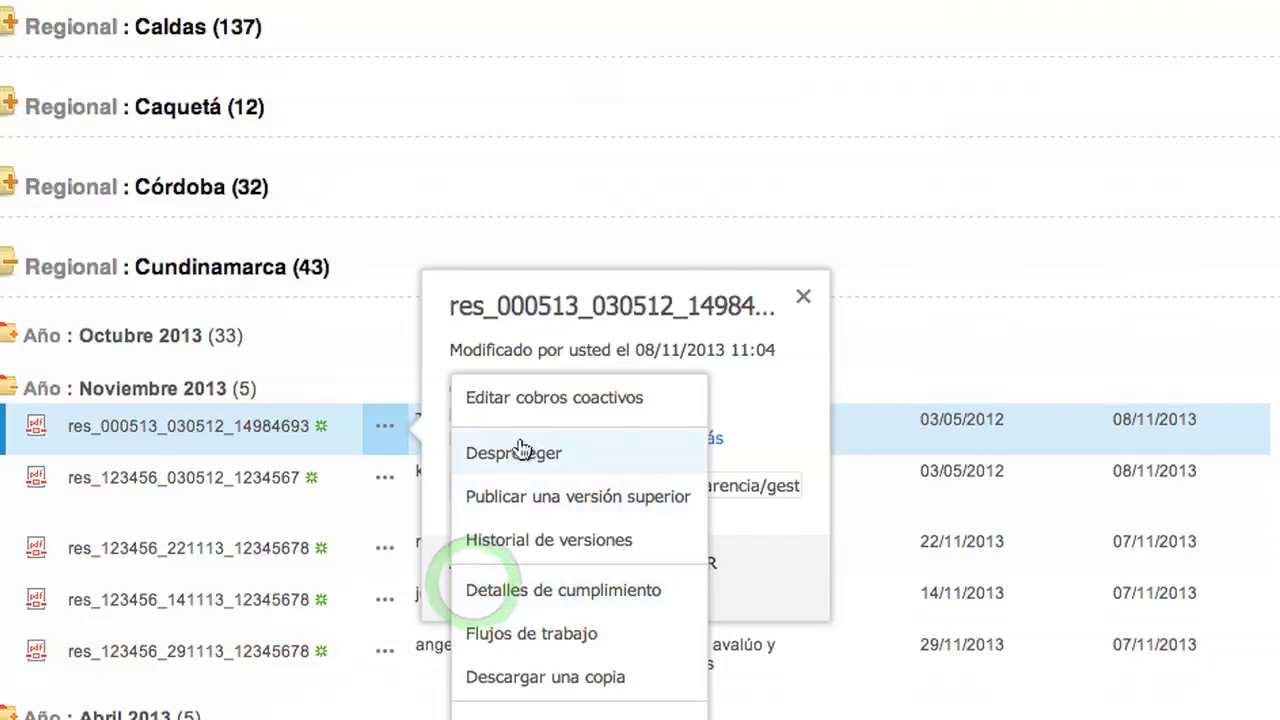
pyautogui.click(548, 416)
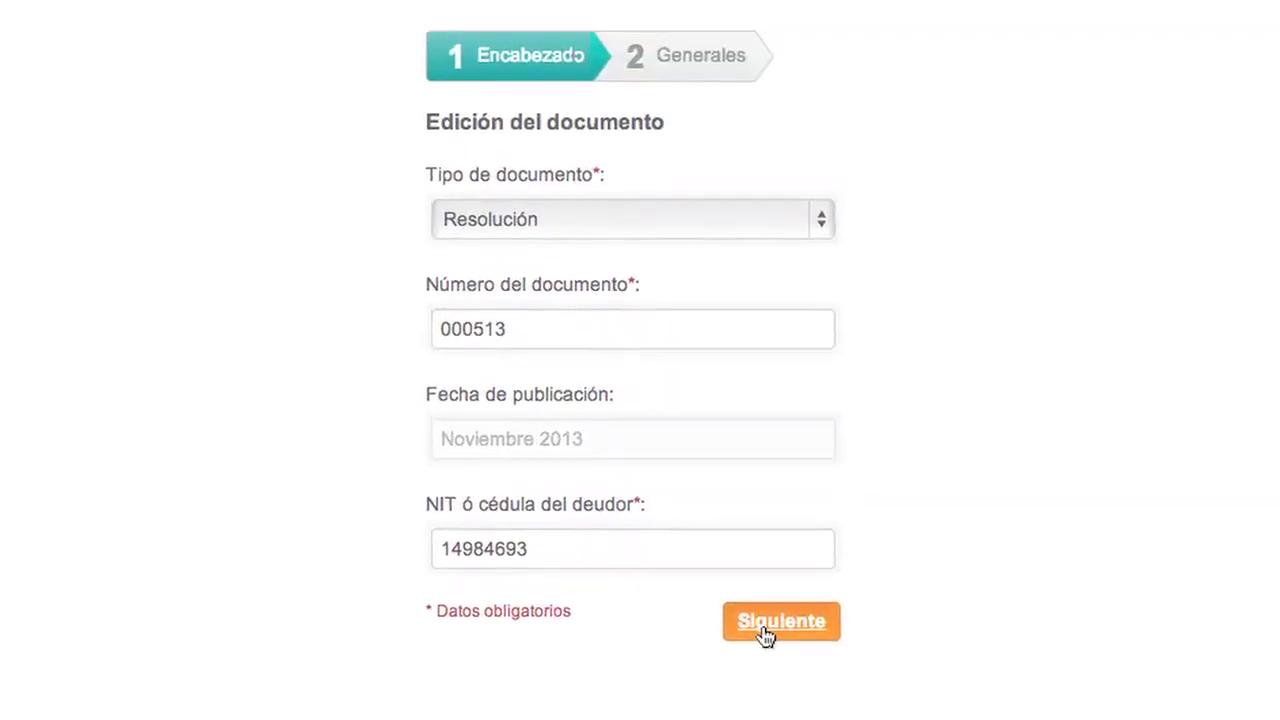
pyautogui.click(762, 484)
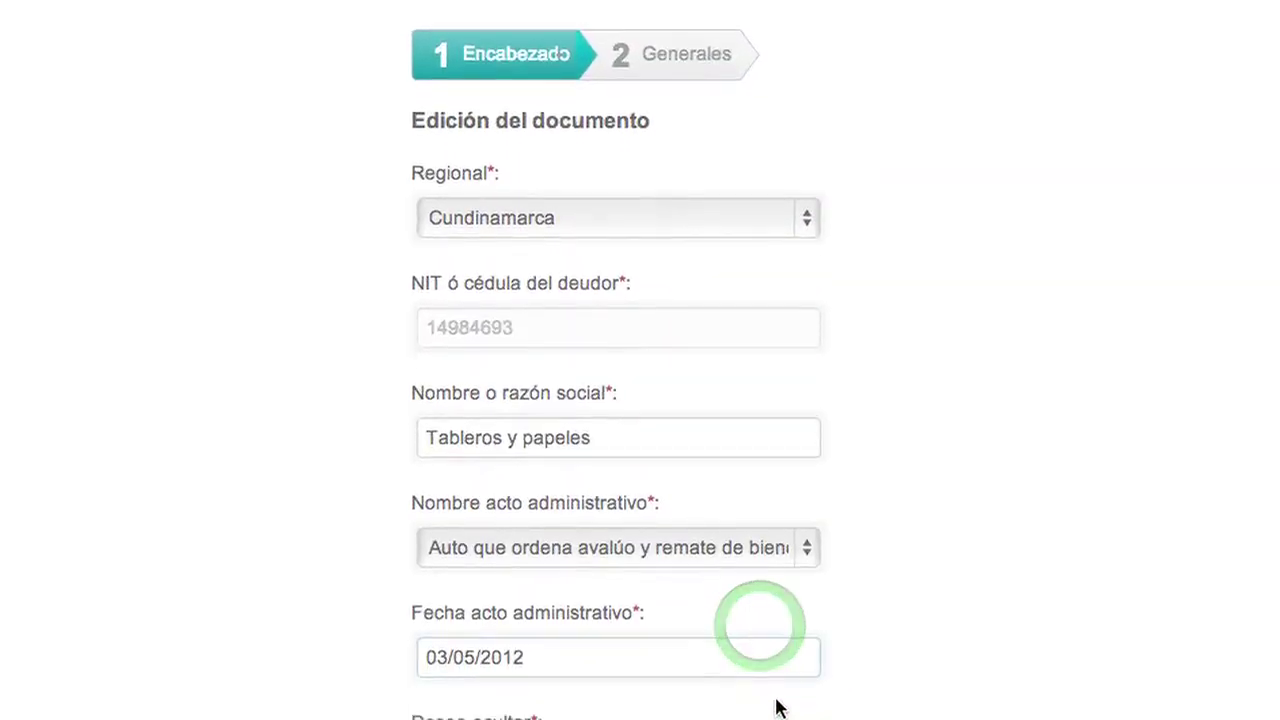
pyautogui.click(814, 700)
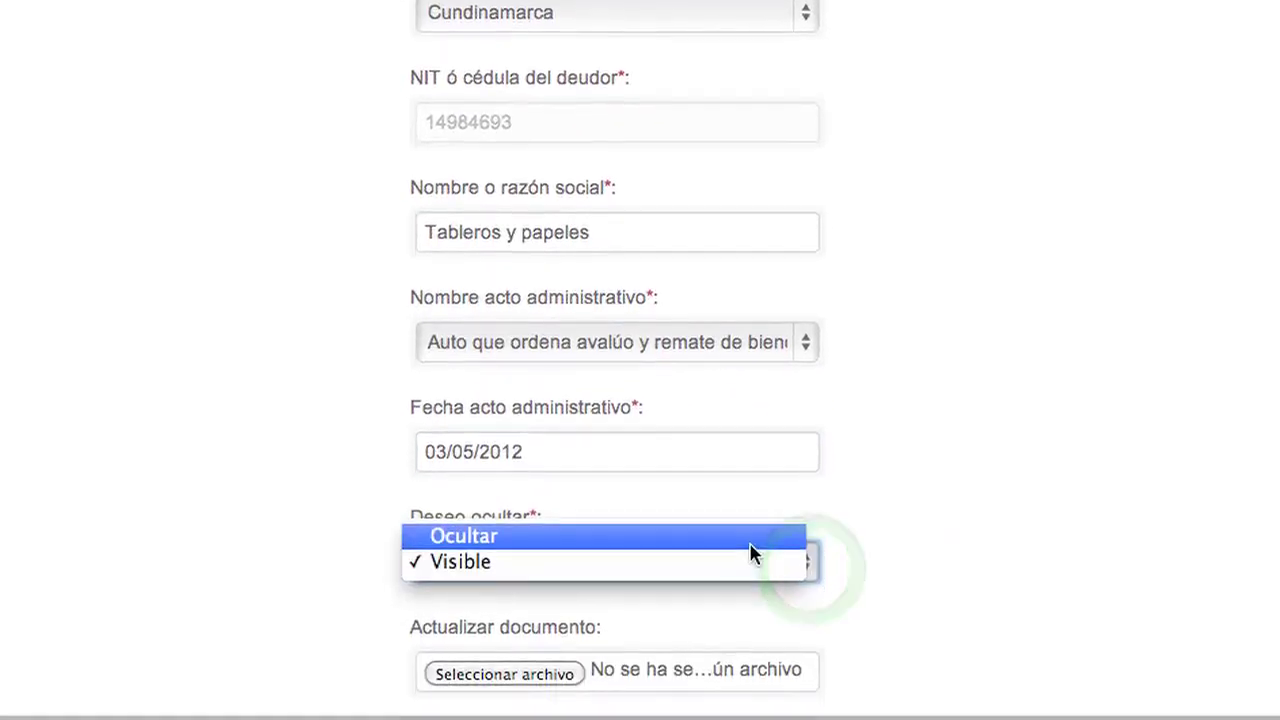
pyautogui.click(749, 518)
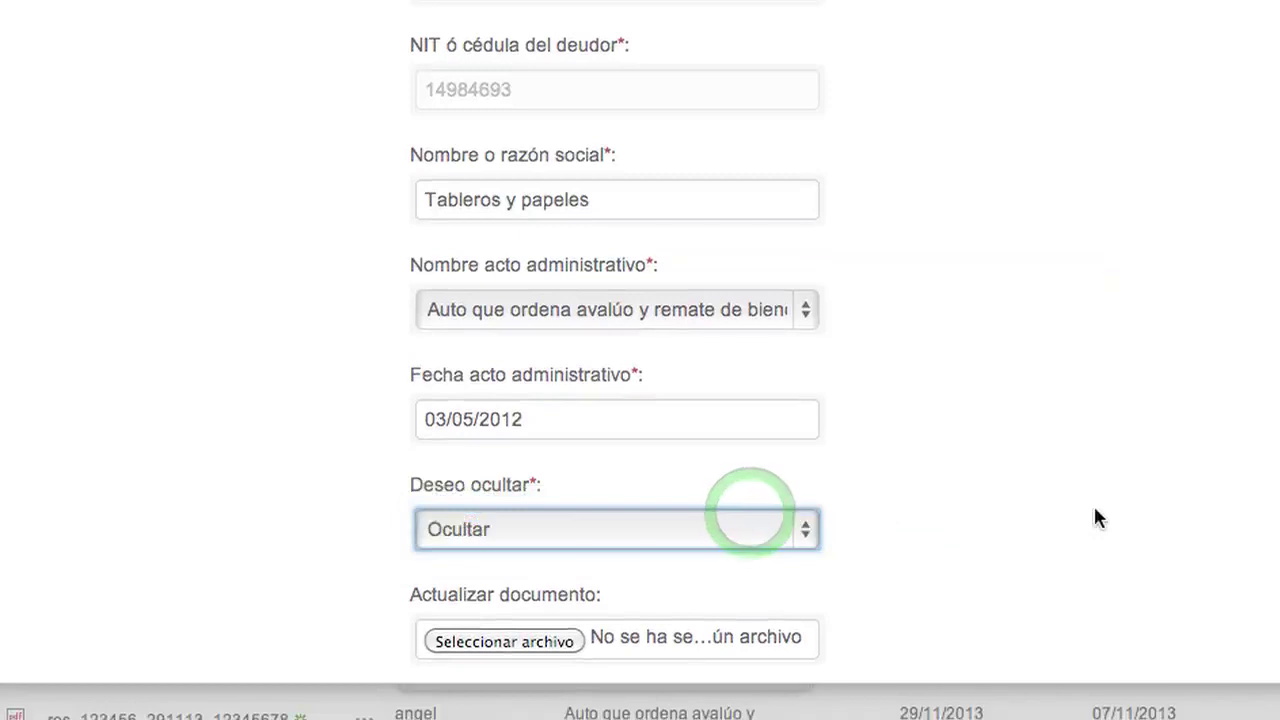
pyautogui.scroll(-4, 1062, 505)
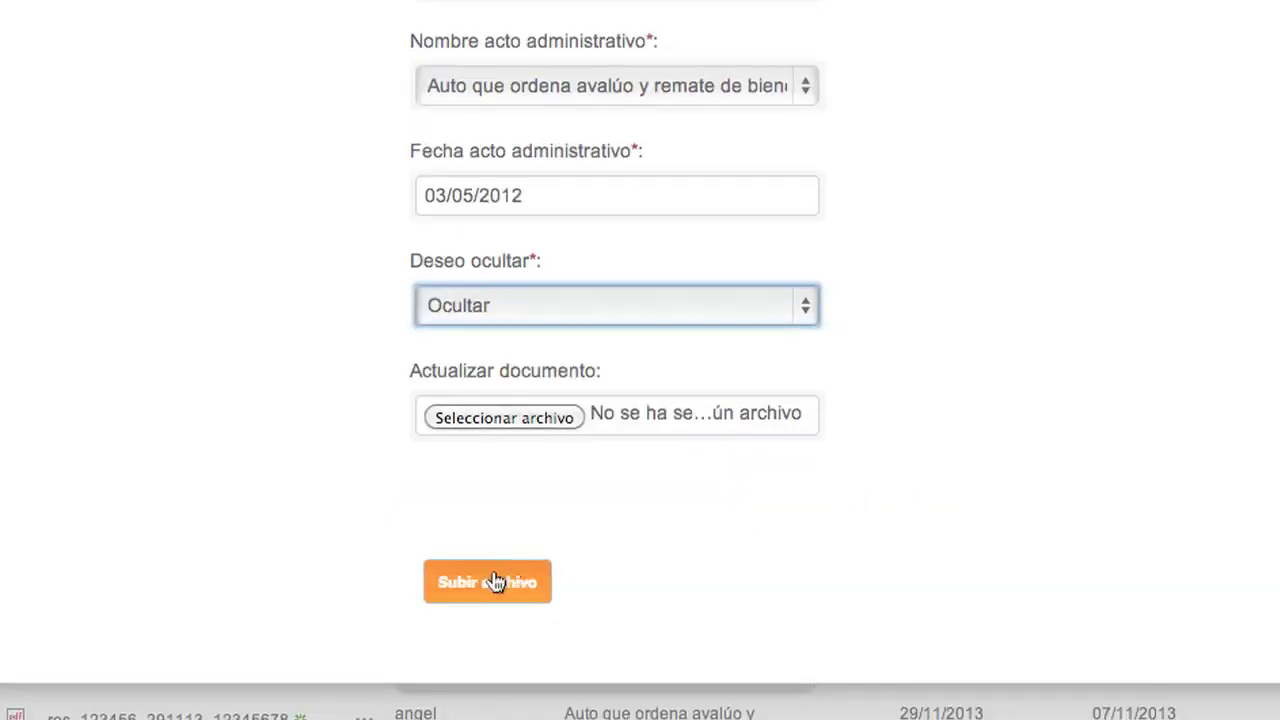